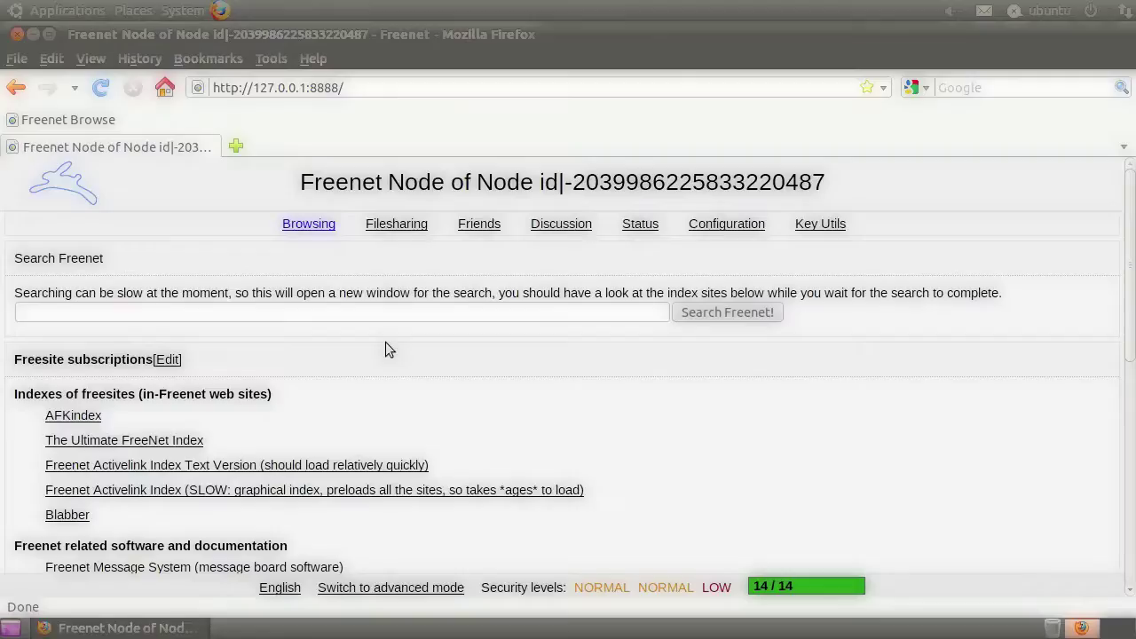
# Open the official FMS freesite and go to its Download page
pyautogui.scroll(-2, 570, 372)
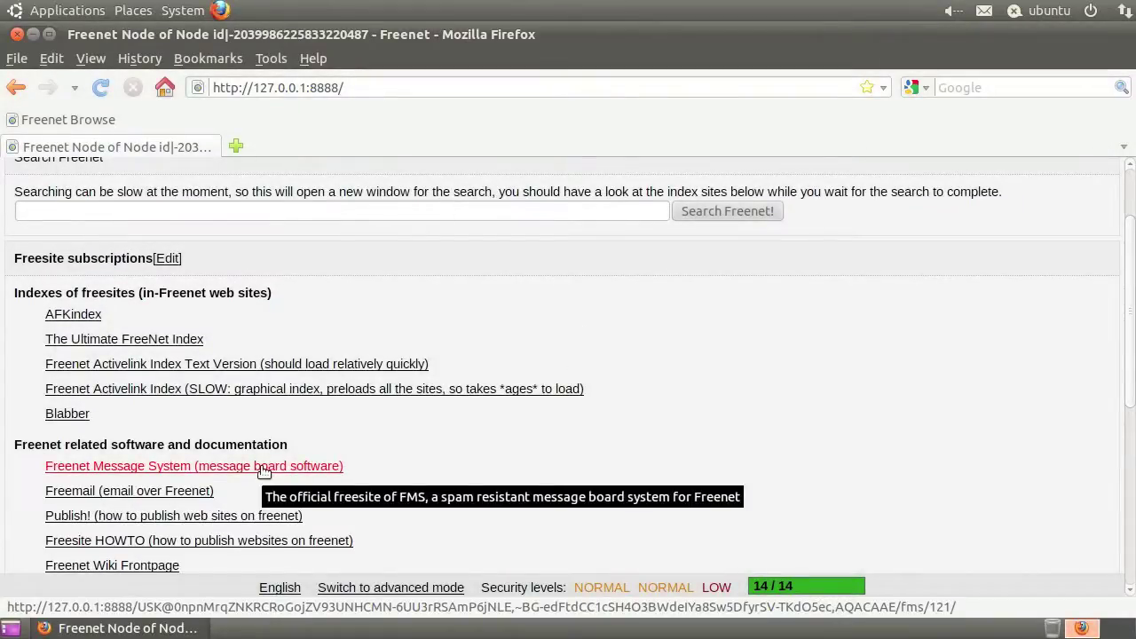
pyautogui.click(264, 466)
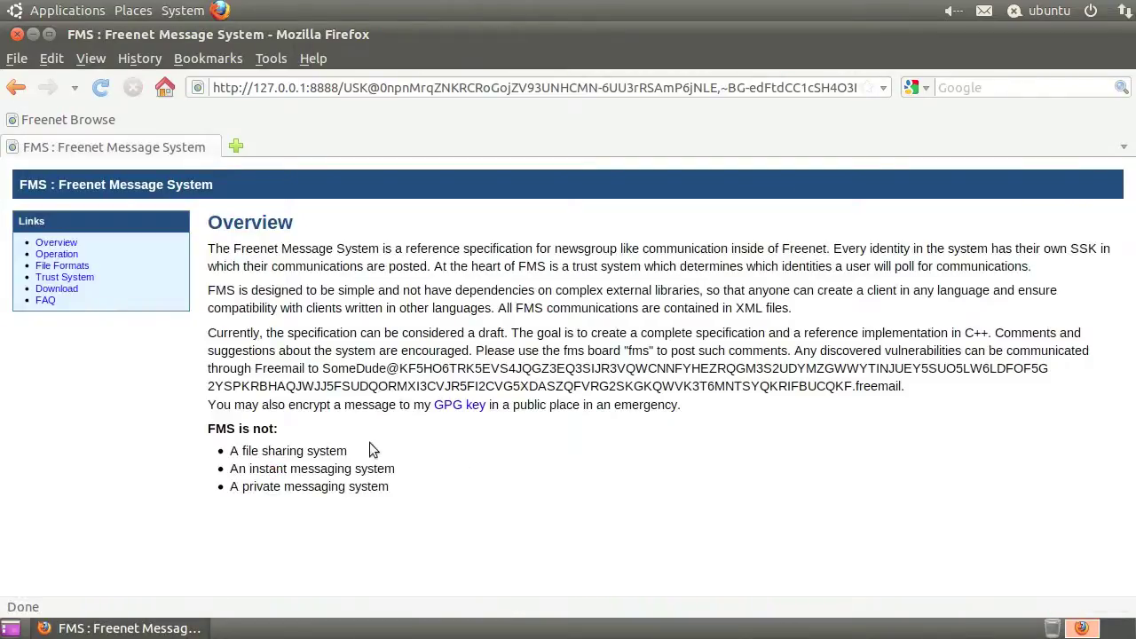
pyautogui.click(74, 293)
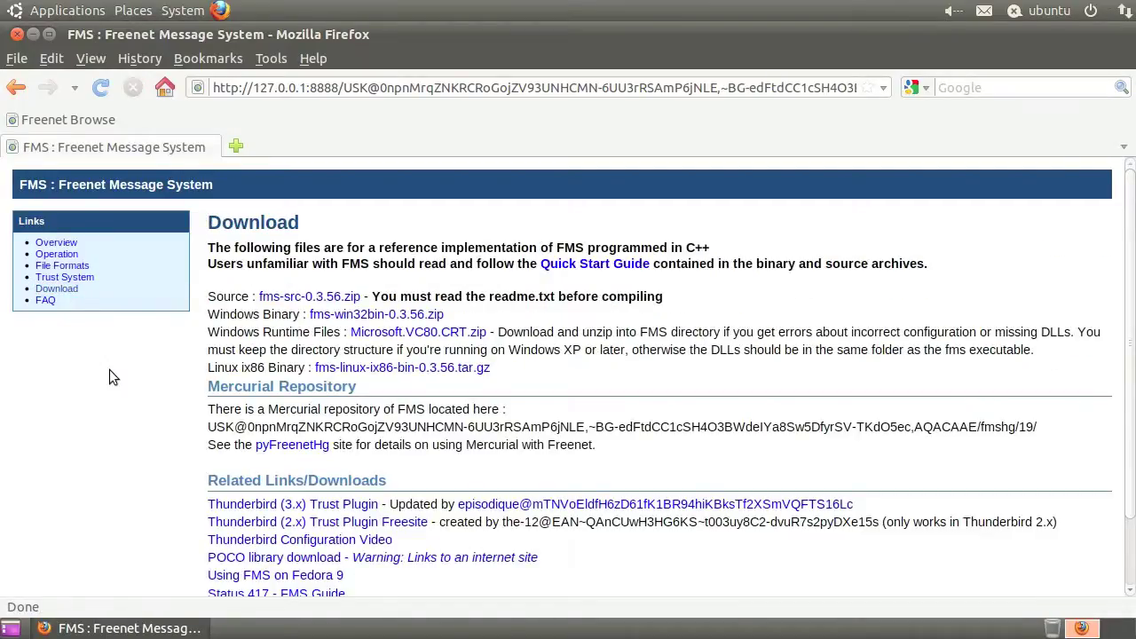
# Highlight the Windows Binary, Windows Runtime Files and Linux ix86 Binary entries for version 0.3.56
pyautogui.moveTo(209, 315); pyautogui.dragTo(301, 321)
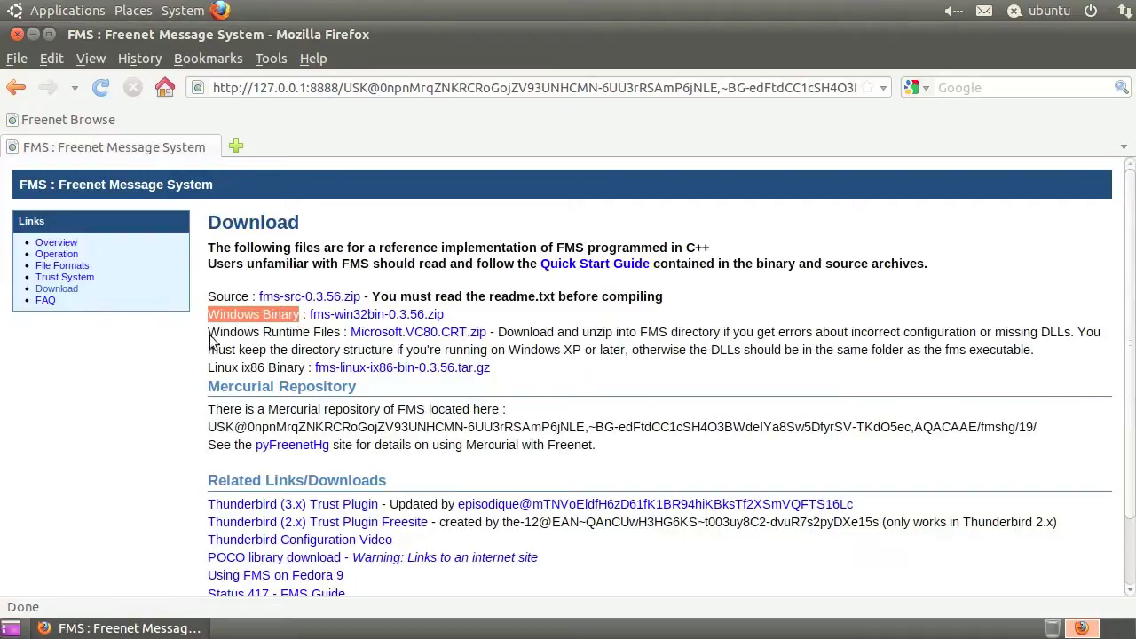
pyautogui.moveTo(209, 334); pyautogui.dragTo(341, 339)
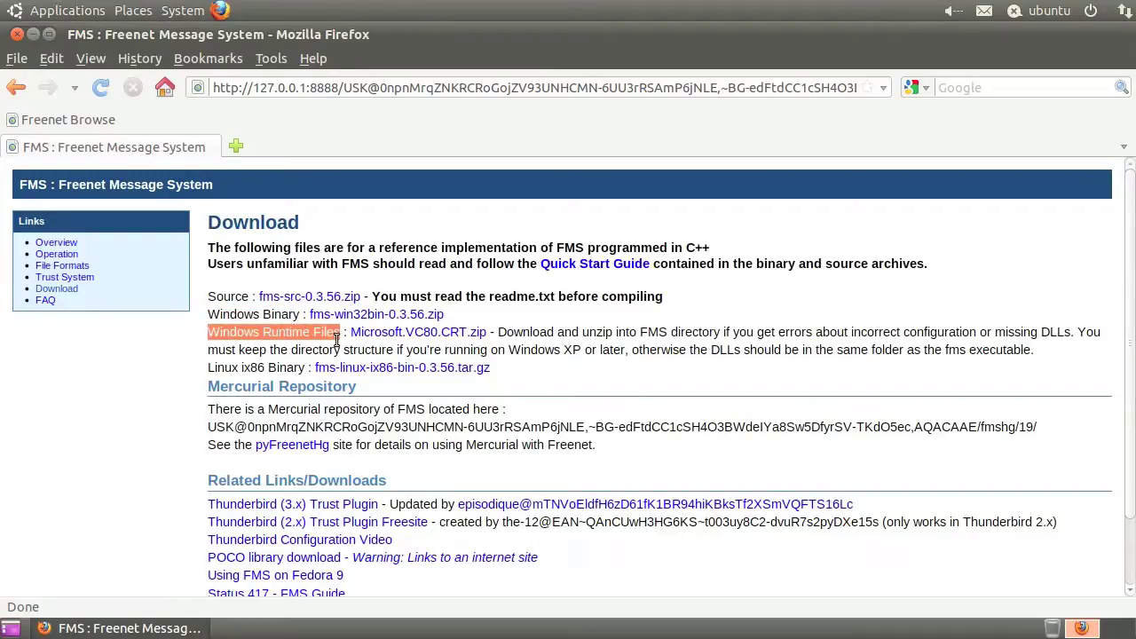
pyautogui.click(210, 367)
pyautogui.moveTo(257, 371); pyautogui.dragTo(305, 371)
pyautogui.click(379, 380)
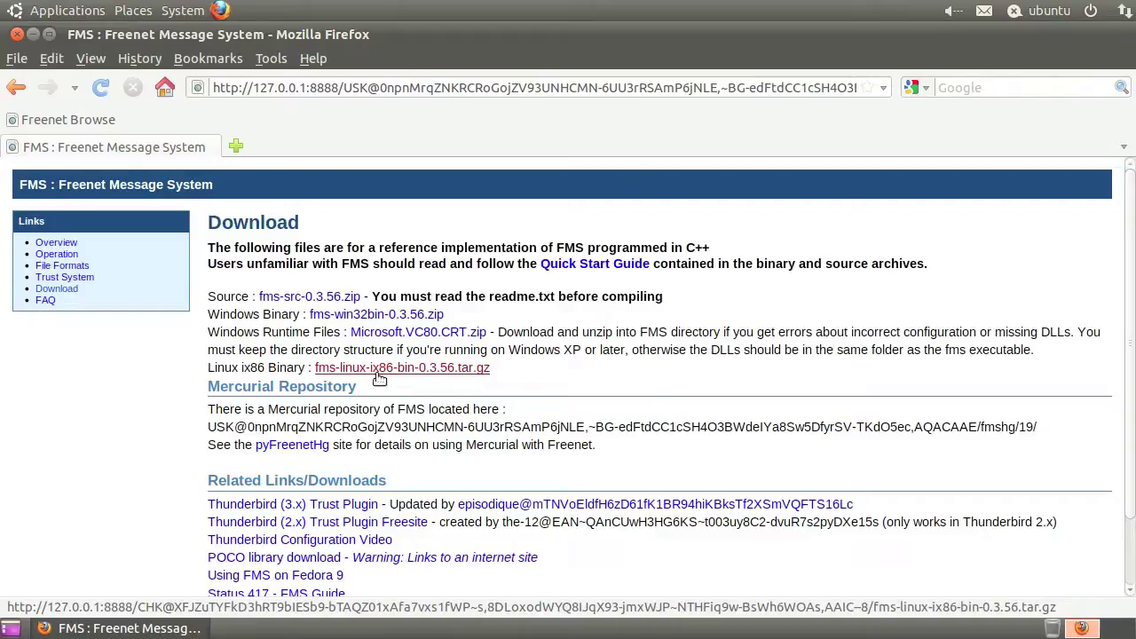
# Fetch fms-linux-ix86-bin-0.3.56.tar.gz and save it to disk in the background
pyautogui.click(379, 376)
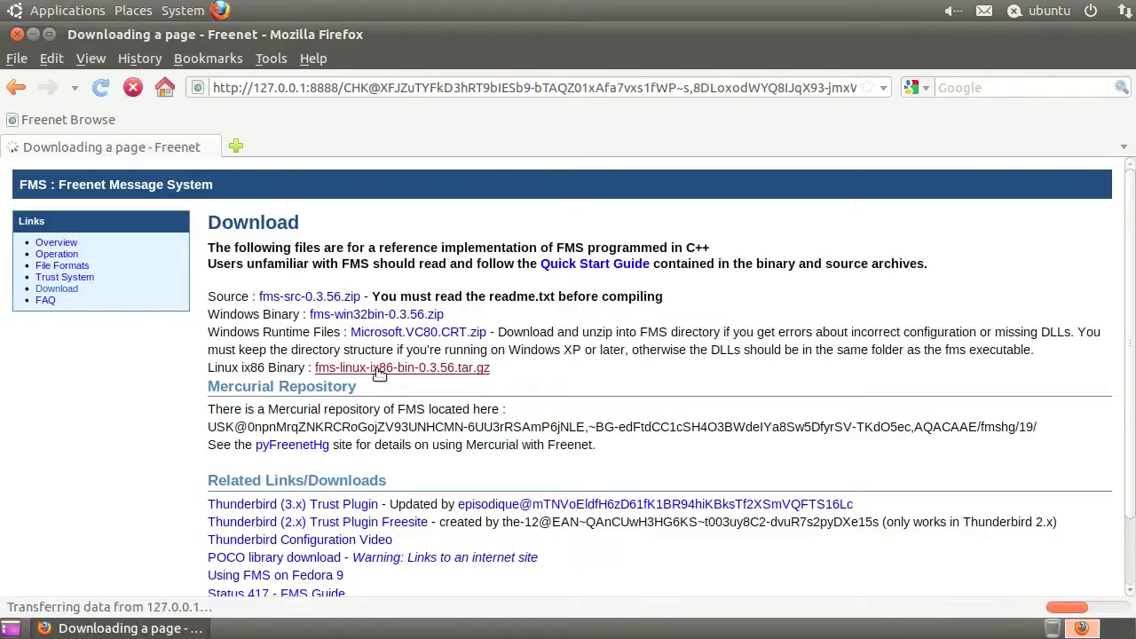
pyautogui.scroll(-2, 370, 373)
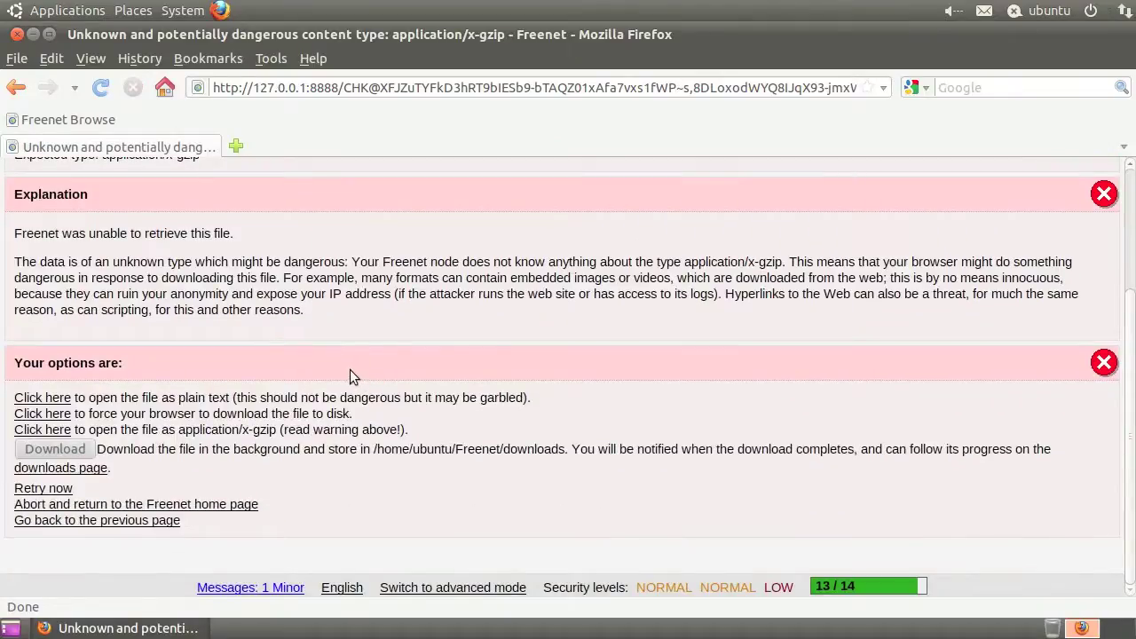
pyautogui.click(74, 453)
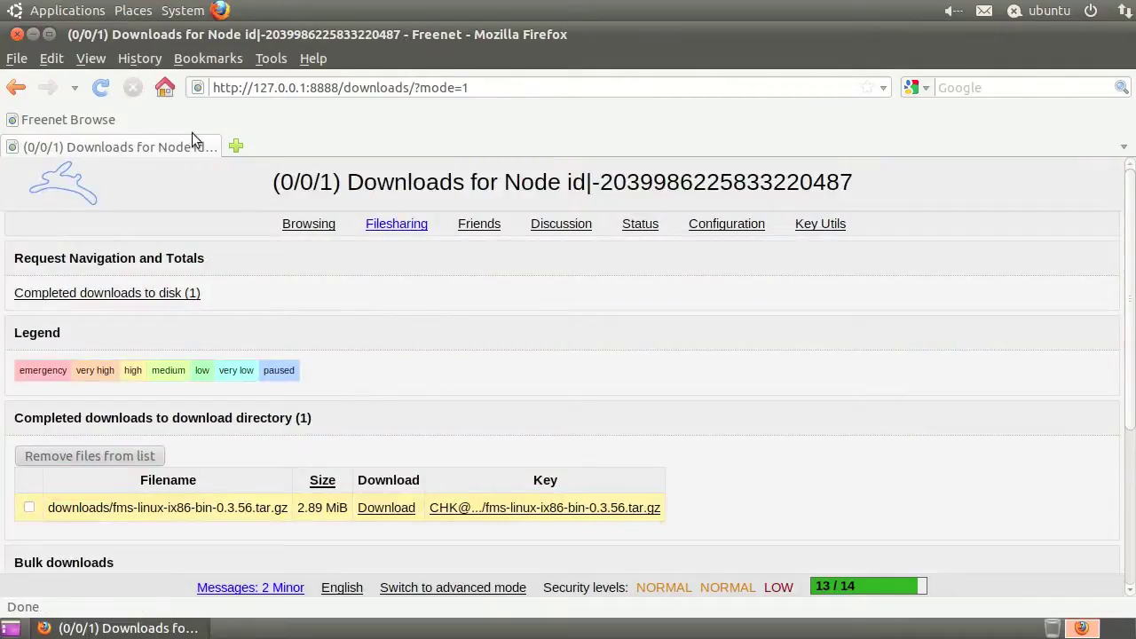
# Reload the Downloads page and remove the finished 2.89 MiB archive from the list
pyautogui.click(102, 94)
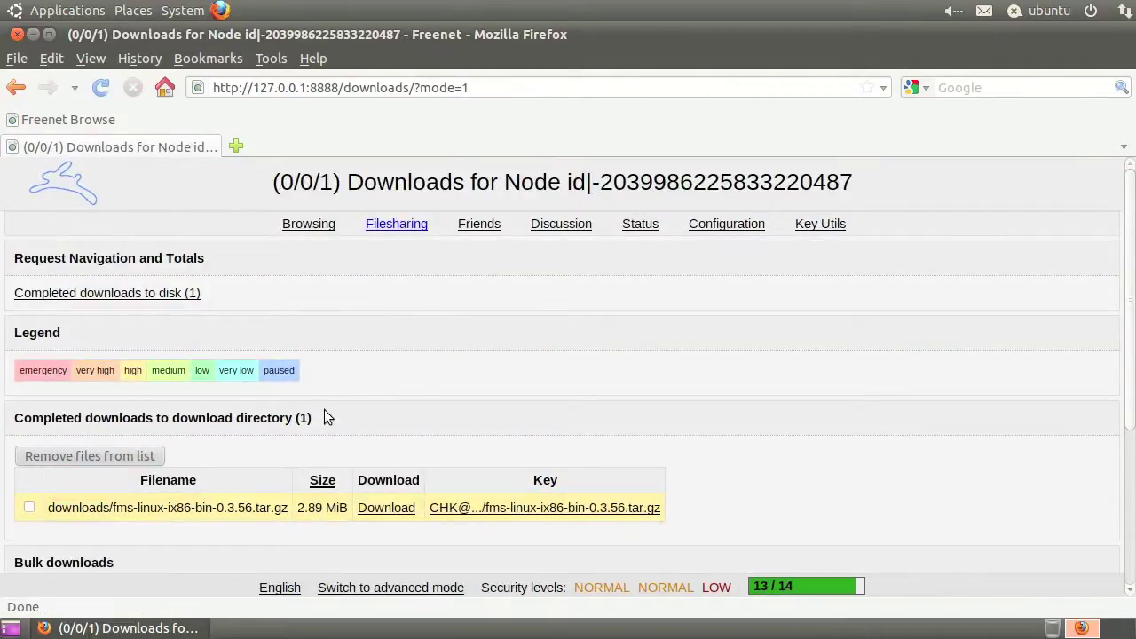
pyautogui.moveTo(145, 507); pyautogui.dragTo(337, 507)
pyautogui.click(371, 438)
pyautogui.click(29, 507)
pyautogui.click(52, 461)
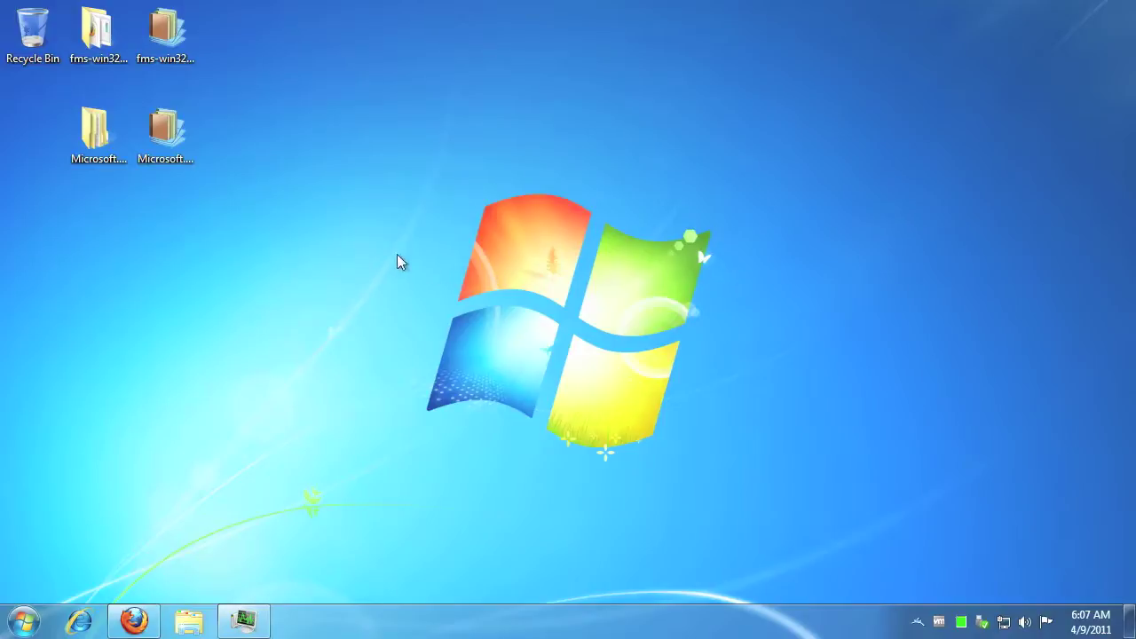
# Open the fms-win32bin-0.3.58 folder from the desktop and select fms.exe
pyautogui.click(86, 71)
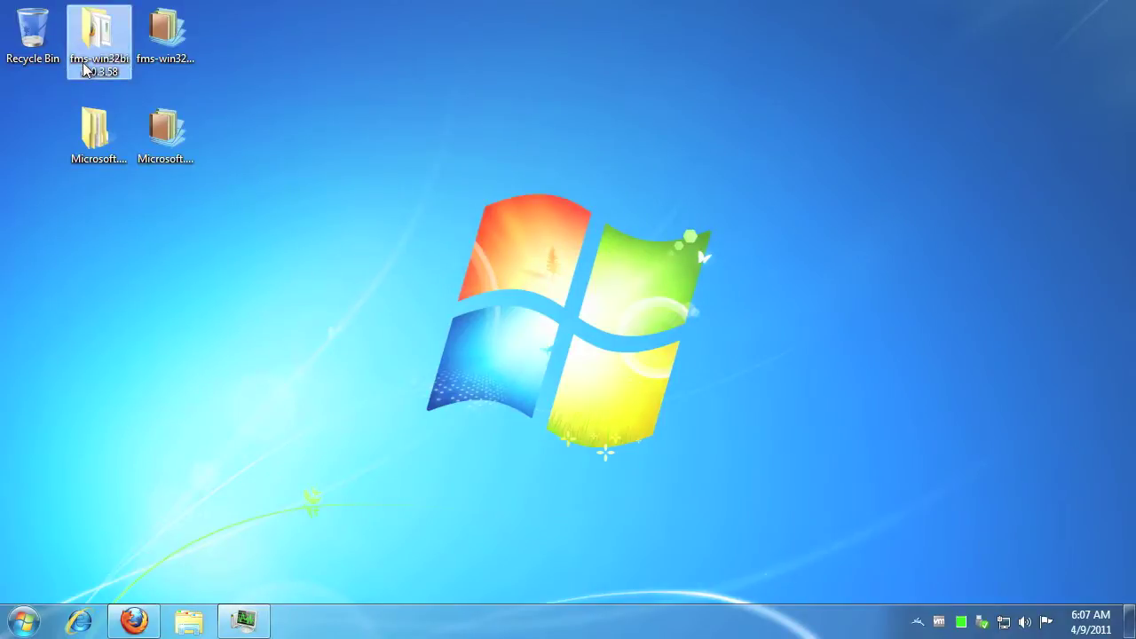
pyautogui.doubleClick(86, 68)
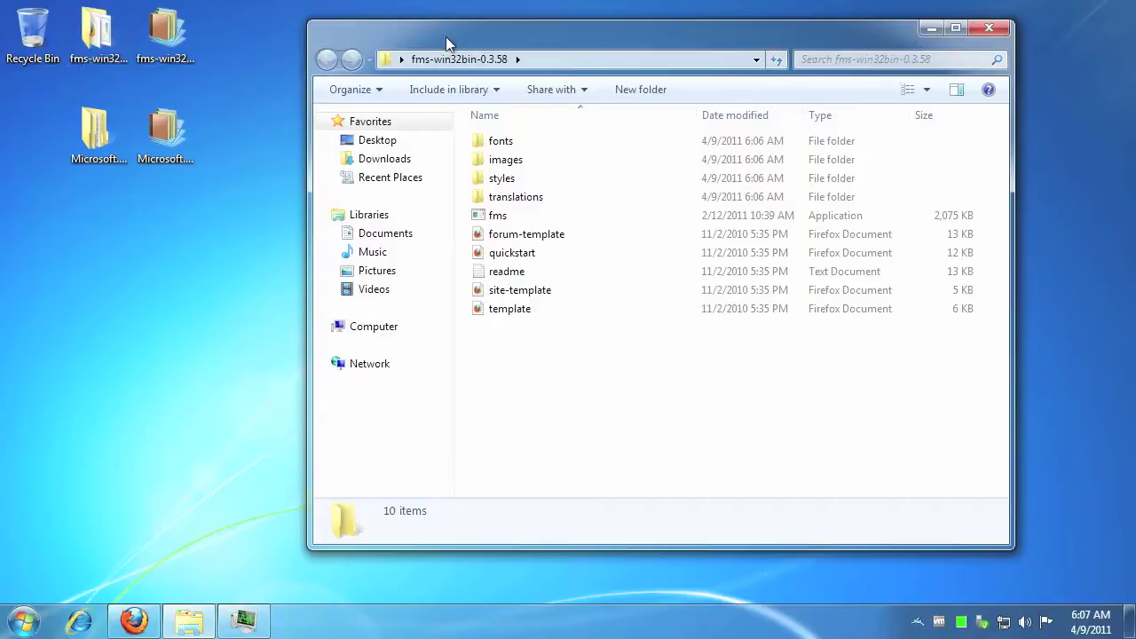
pyautogui.moveTo(445, 36); pyautogui.dragTo(537, 69)
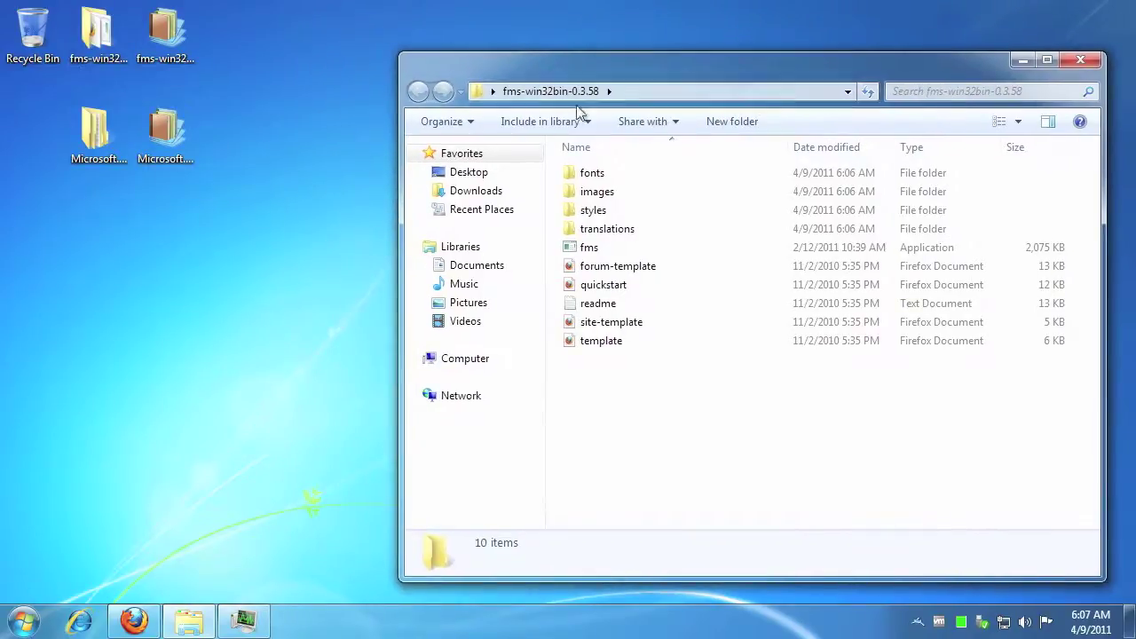
pyautogui.click(630, 249)
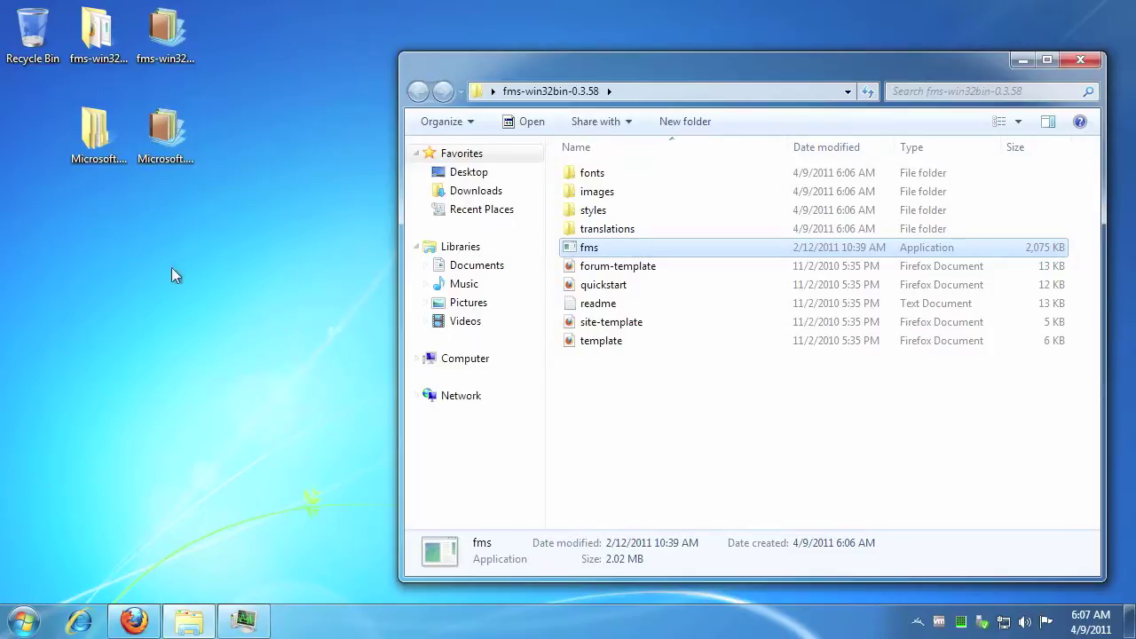
# Copy the manifest and three DLLs from the Microsoft.VC80.CRT runtime folder
pyautogui.click(76, 153)
pyautogui.doubleClick(76, 154)
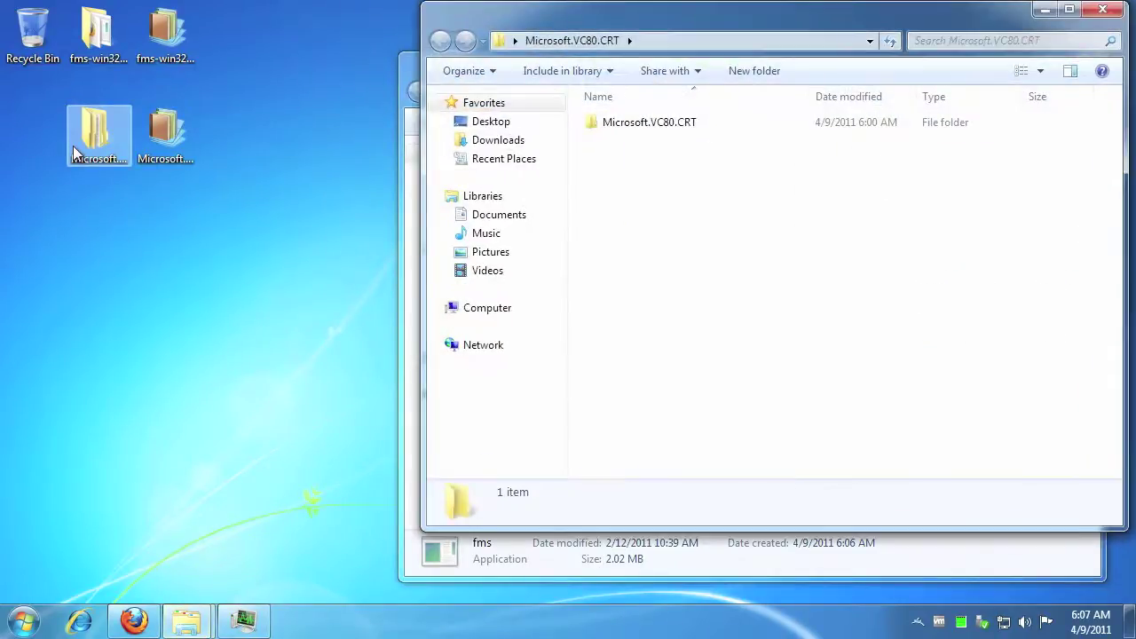
pyautogui.click(707, 118)
pyautogui.doubleClick(709, 123)
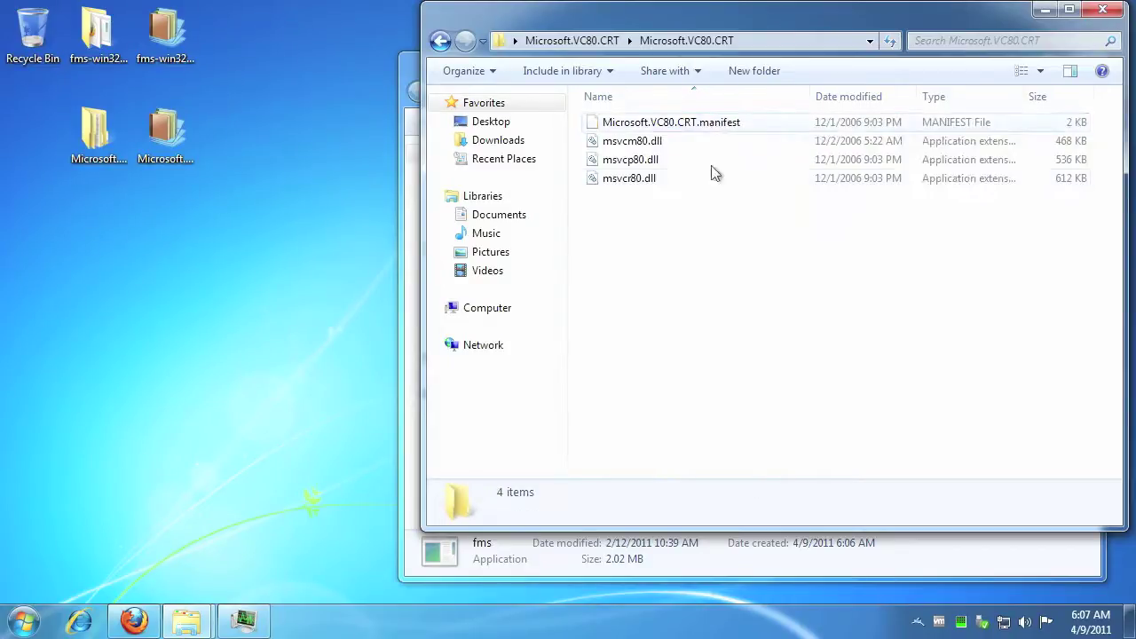
pyautogui.moveTo(719, 230); pyautogui.dragTo(631, 125)
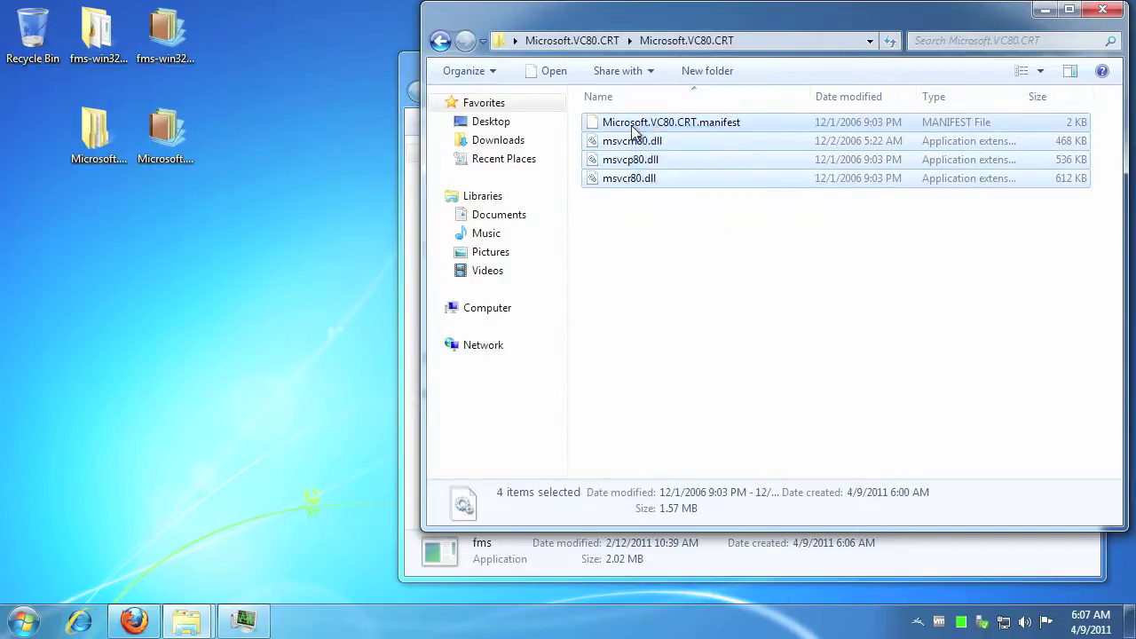
pyautogui.rightClick(631, 125)
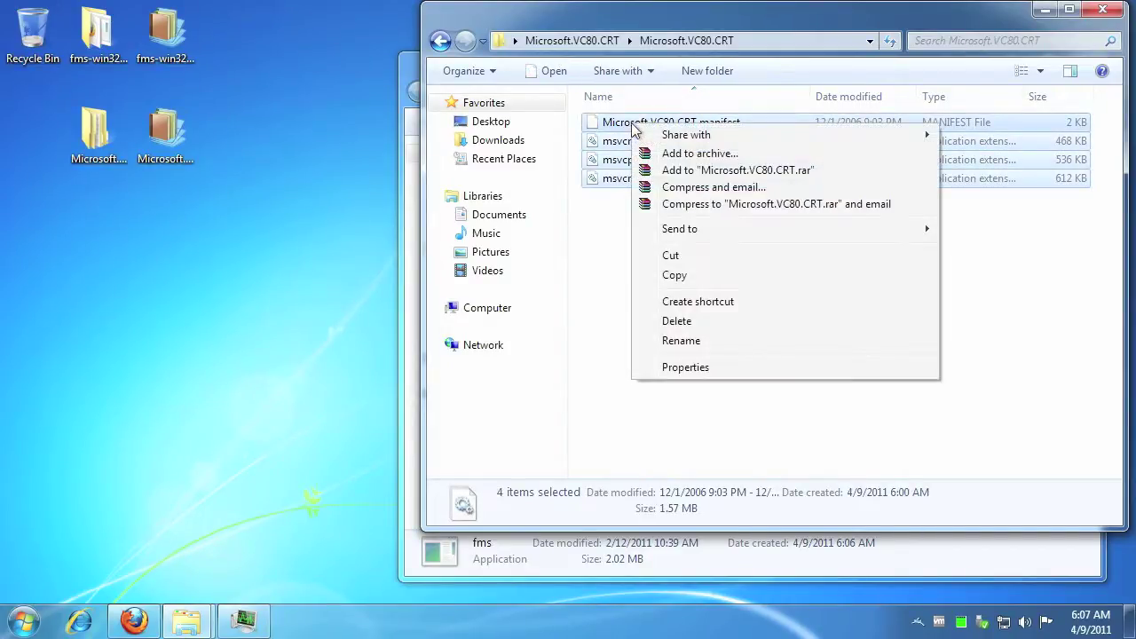
pyautogui.click(681, 277)
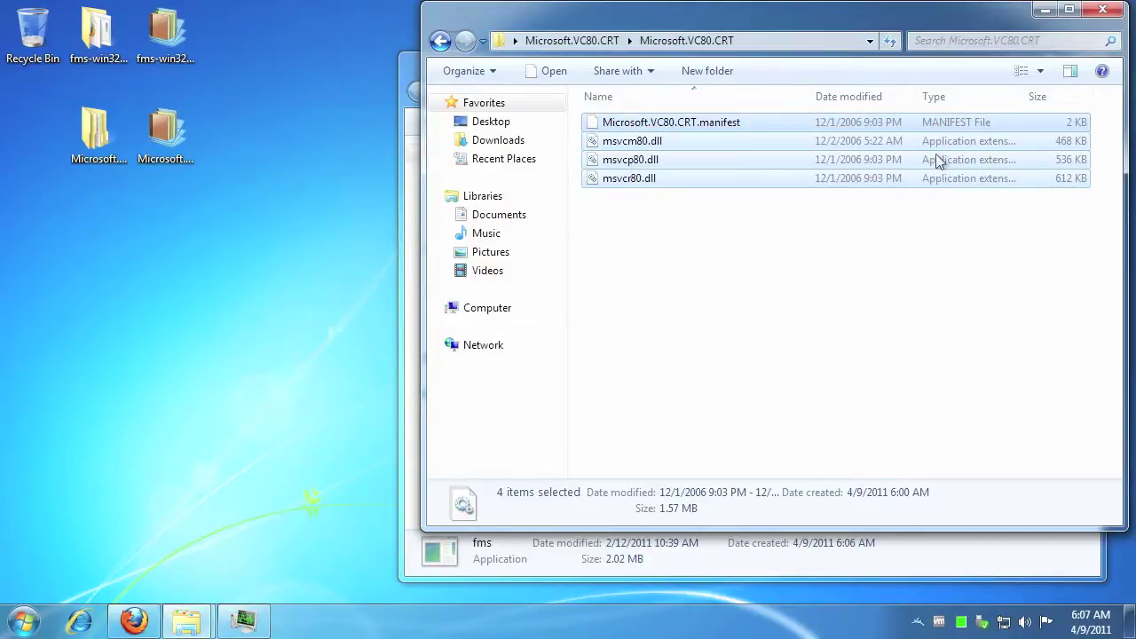
pyautogui.click(1090, 16)
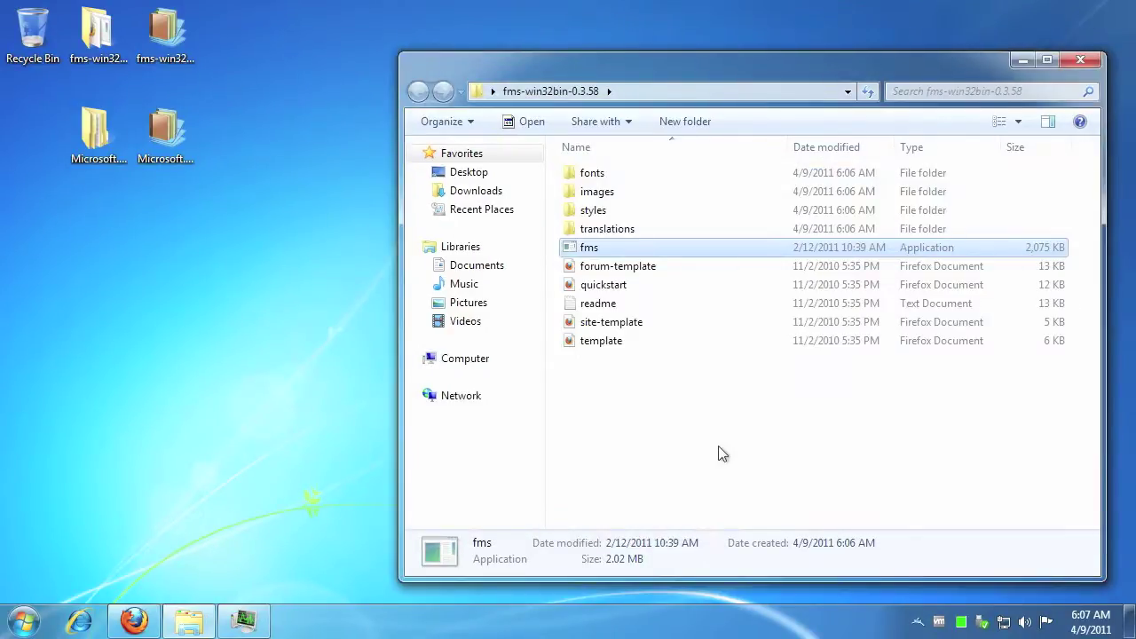
# Paste the runtime files into the fms-win32bin-0.3.58 folder and launch fms.exe
pyautogui.click(716, 444)
pyautogui.rightClick(693, 422)
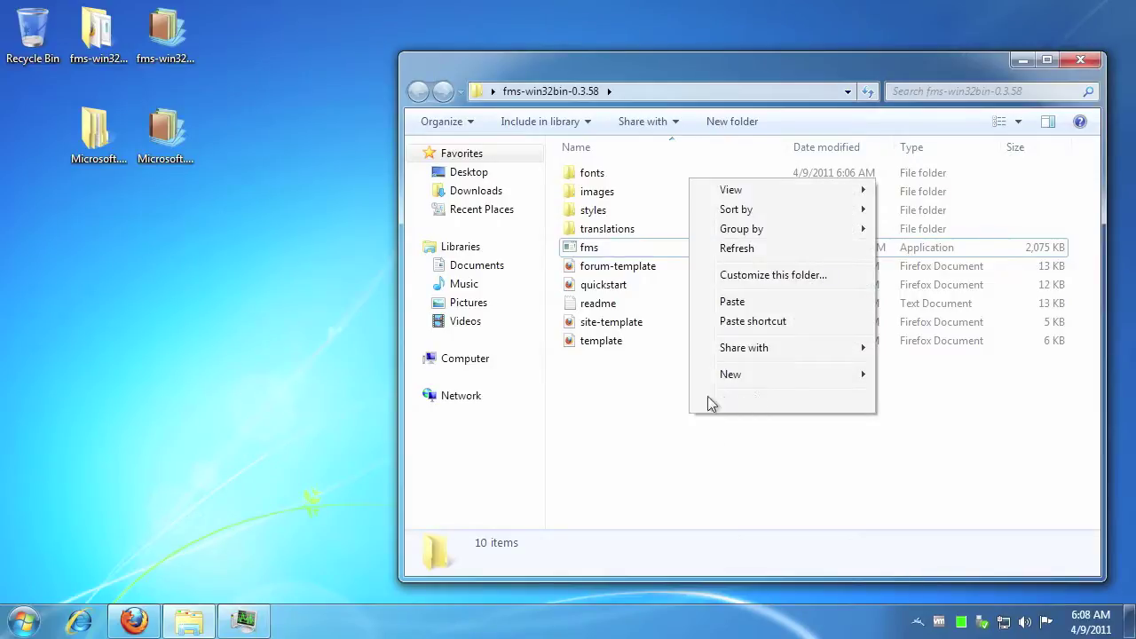
pyautogui.click(762, 301)
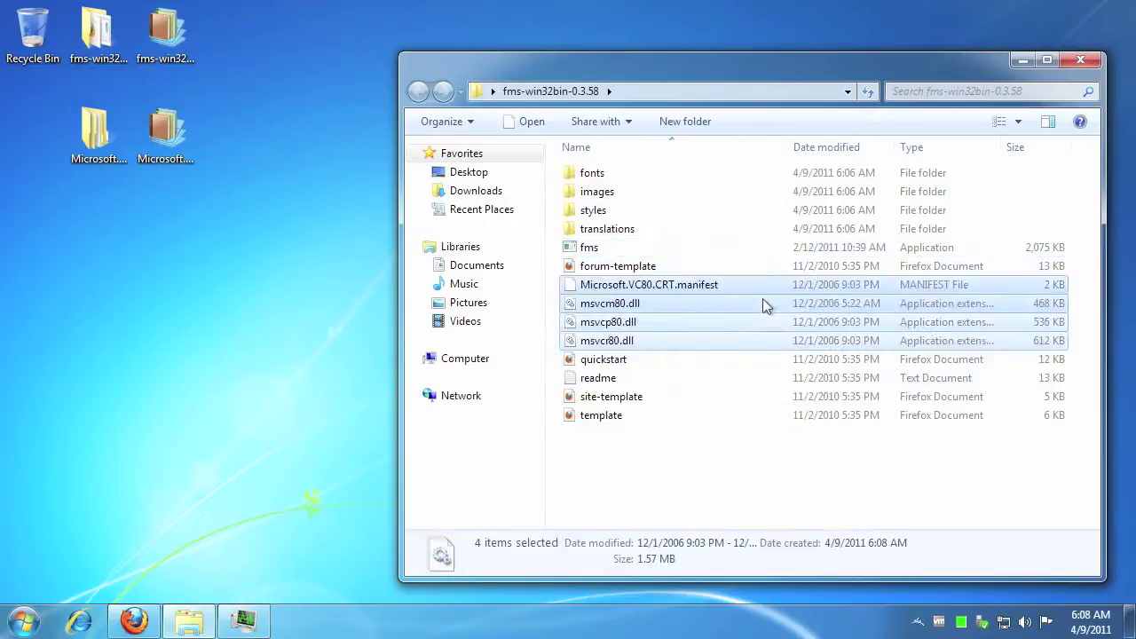
pyautogui.click(696, 473)
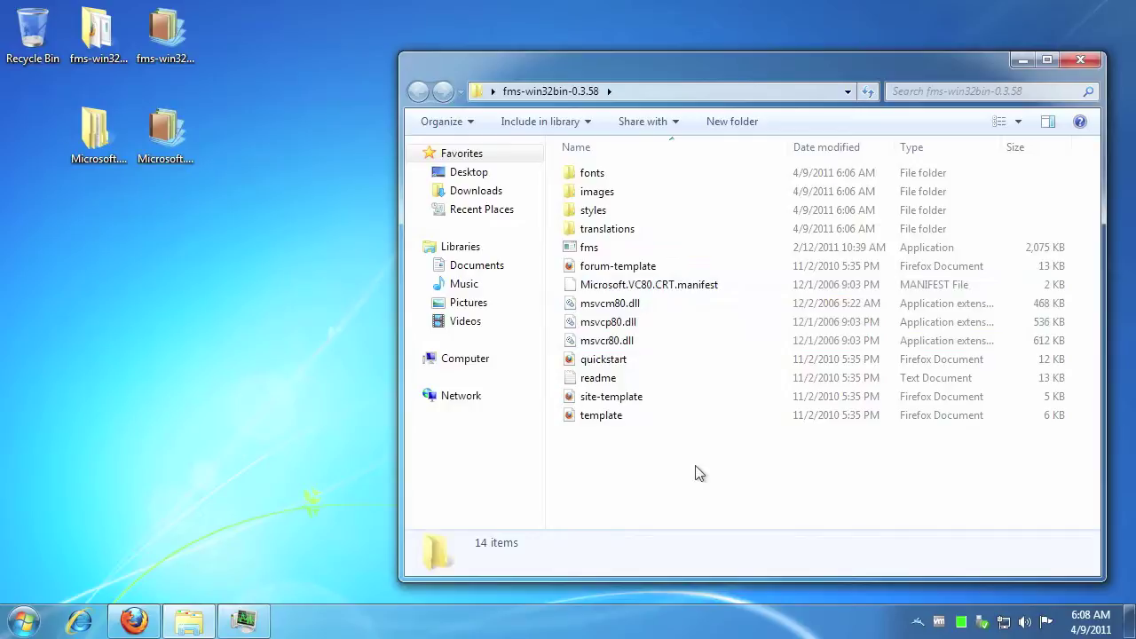
pyautogui.click(624, 251)
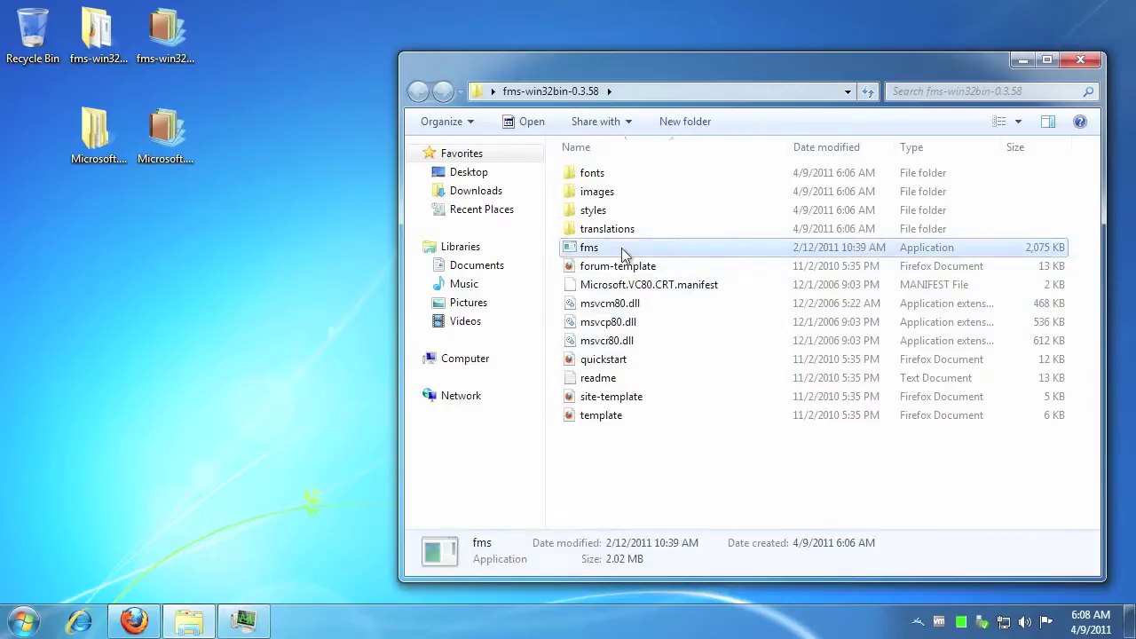
pyautogui.doubleClick(624, 251)
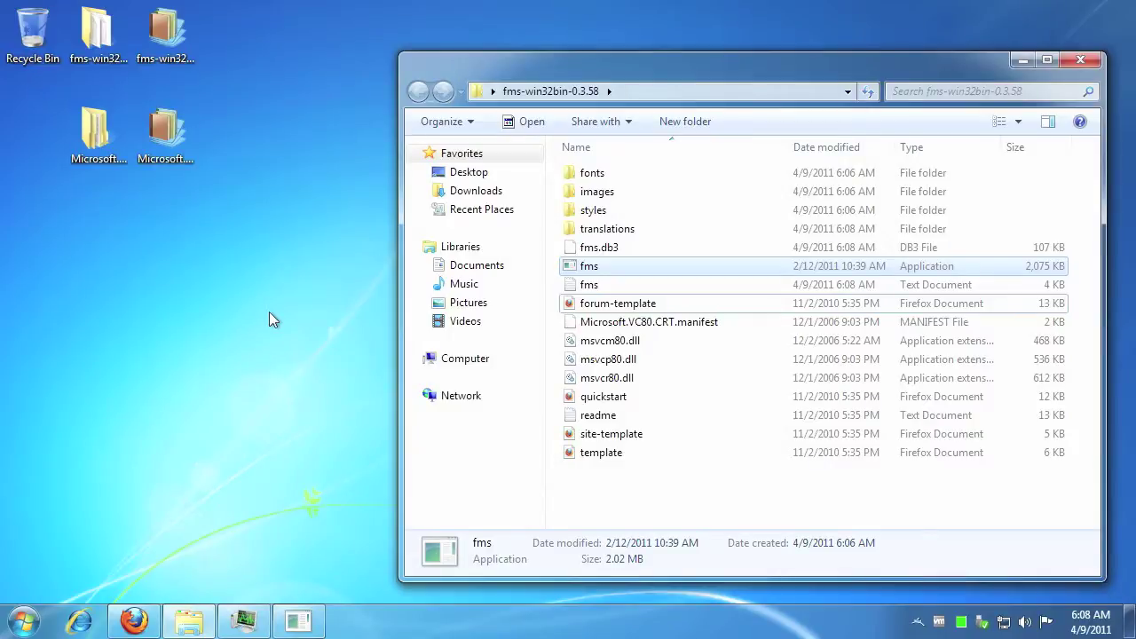
# Change the Freenet page address from port 8888 to 8080 to load the FMS web interface
pyautogui.click(134, 621)
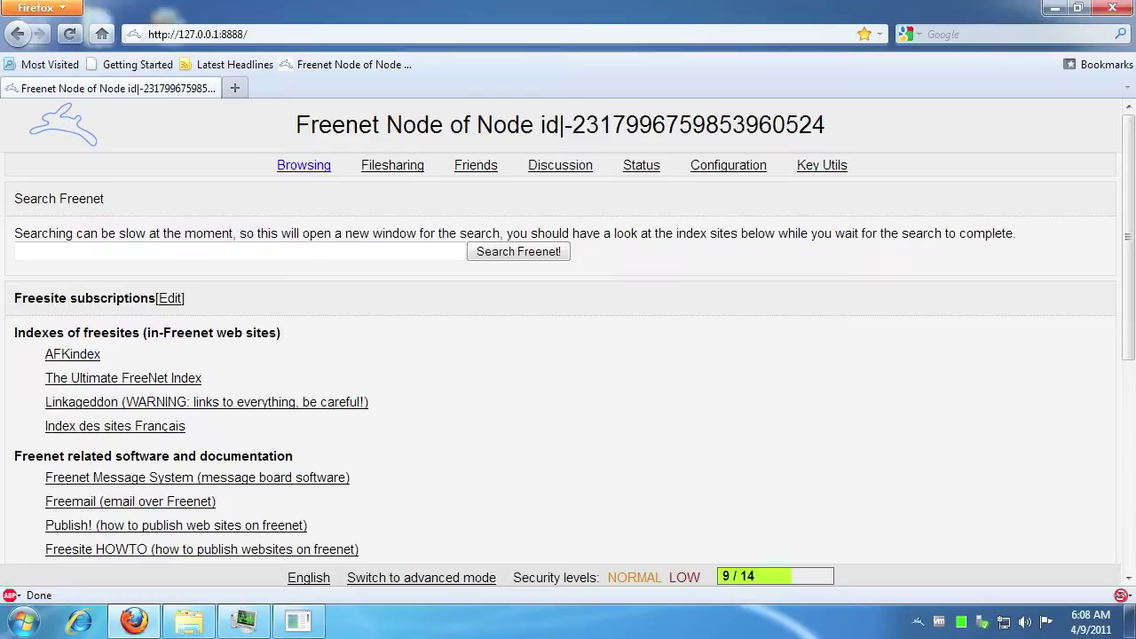
pyautogui.click(221, 33)
pyautogui.click(221, 34)
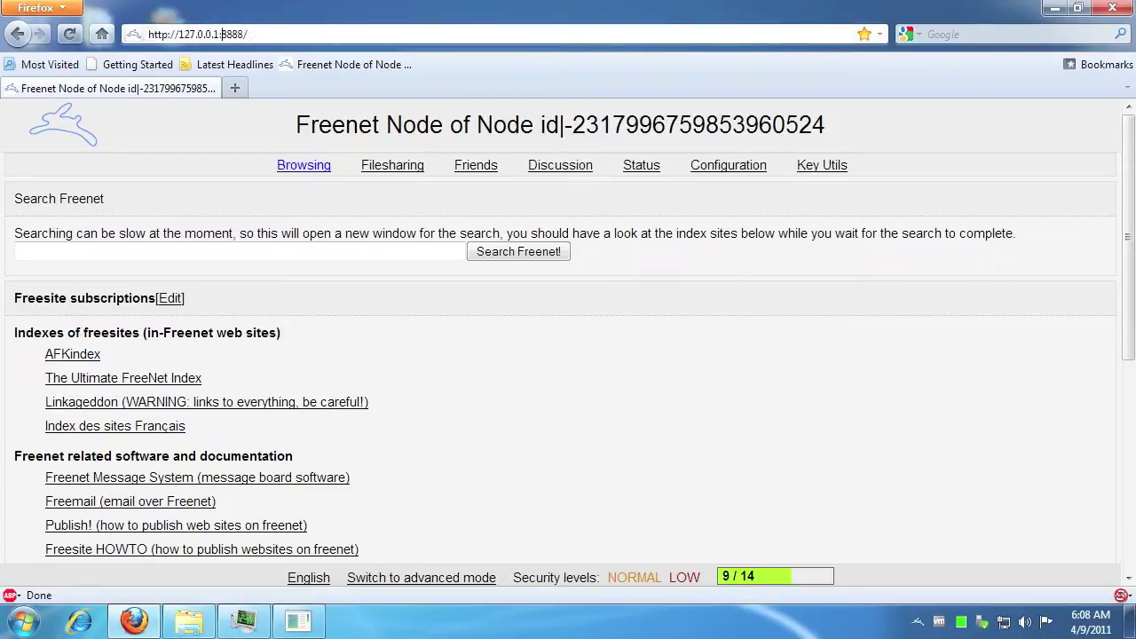
pyautogui.moveTo(221, 34); pyautogui.dragTo(248, 34)
pyautogui.write('8080/')
pyautogui.press('Return')
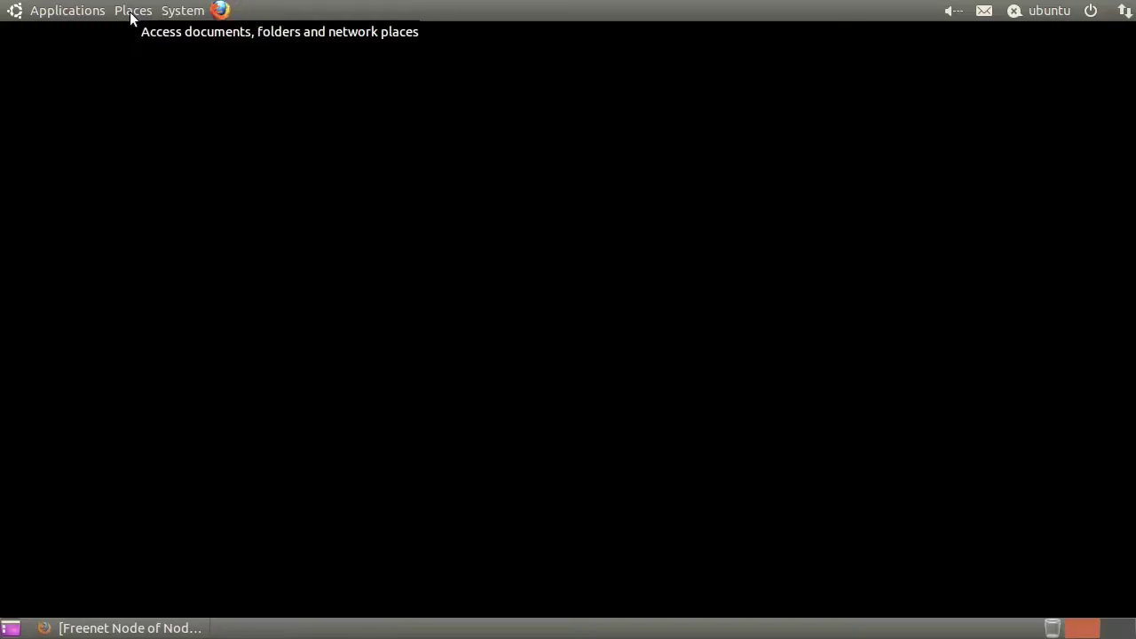
# Move the FMS Linux tar.gz from the home folder's Freenet downloads onto the desktop
pyautogui.click(133, 10)
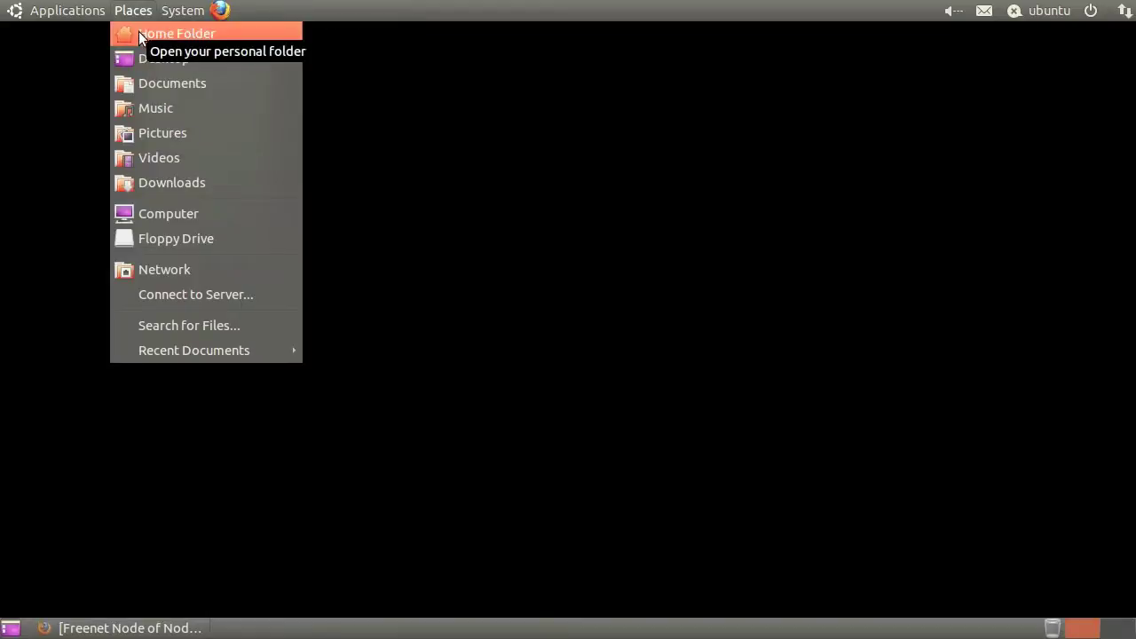
pyautogui.click(142, 33)
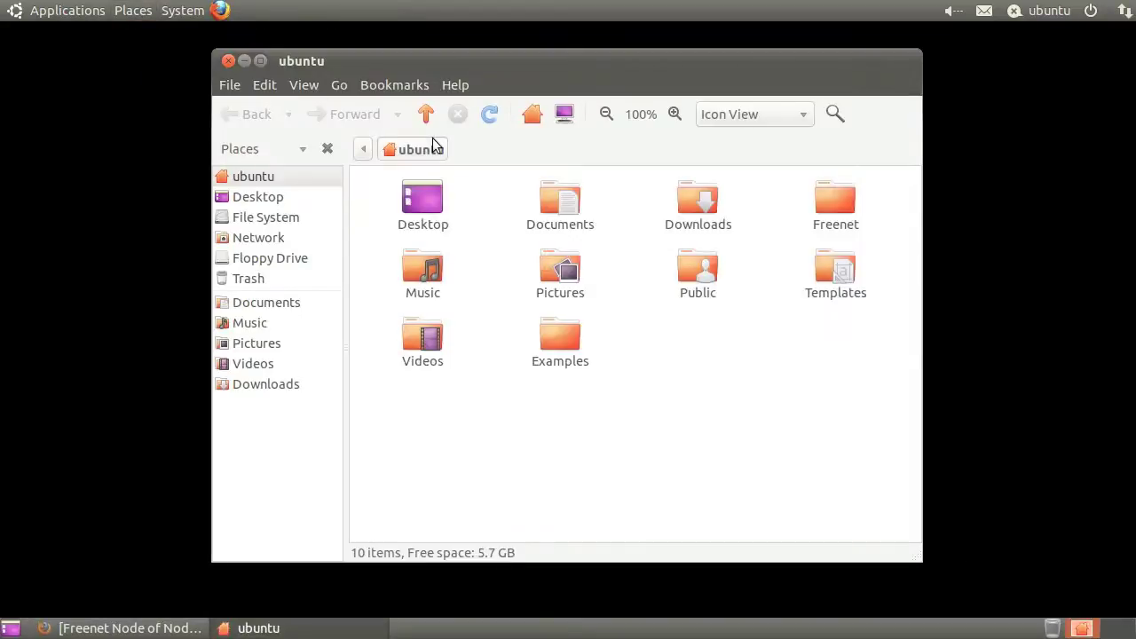
pyautogui.doubleClick(854, 216)
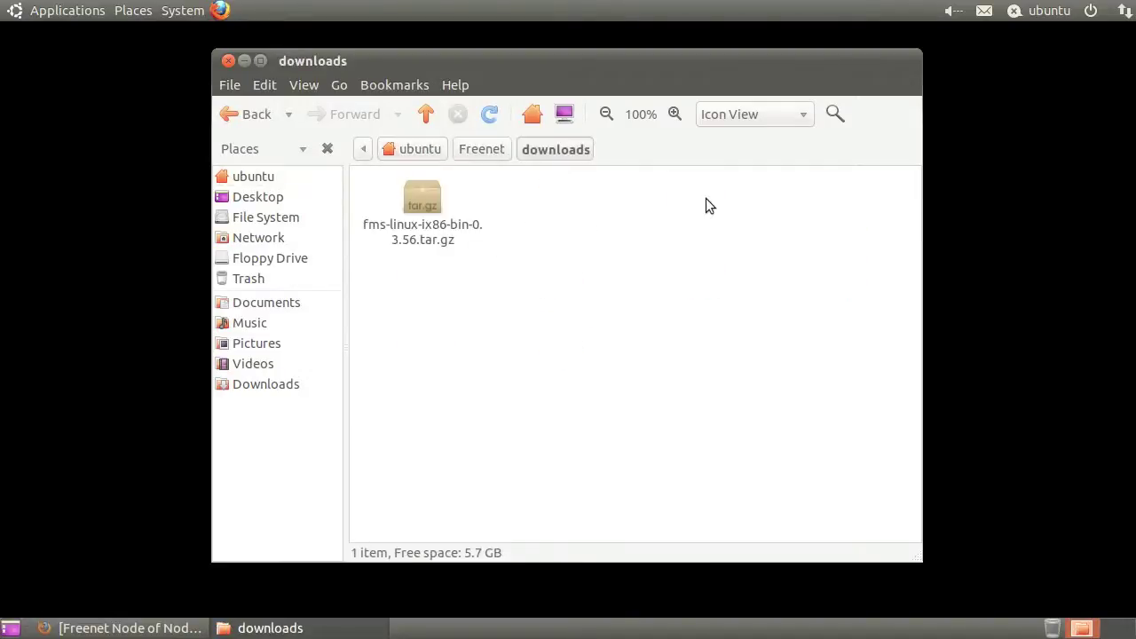
pyautogui.moveTo(423, 203); pyautogui.dragTo(74, 92)
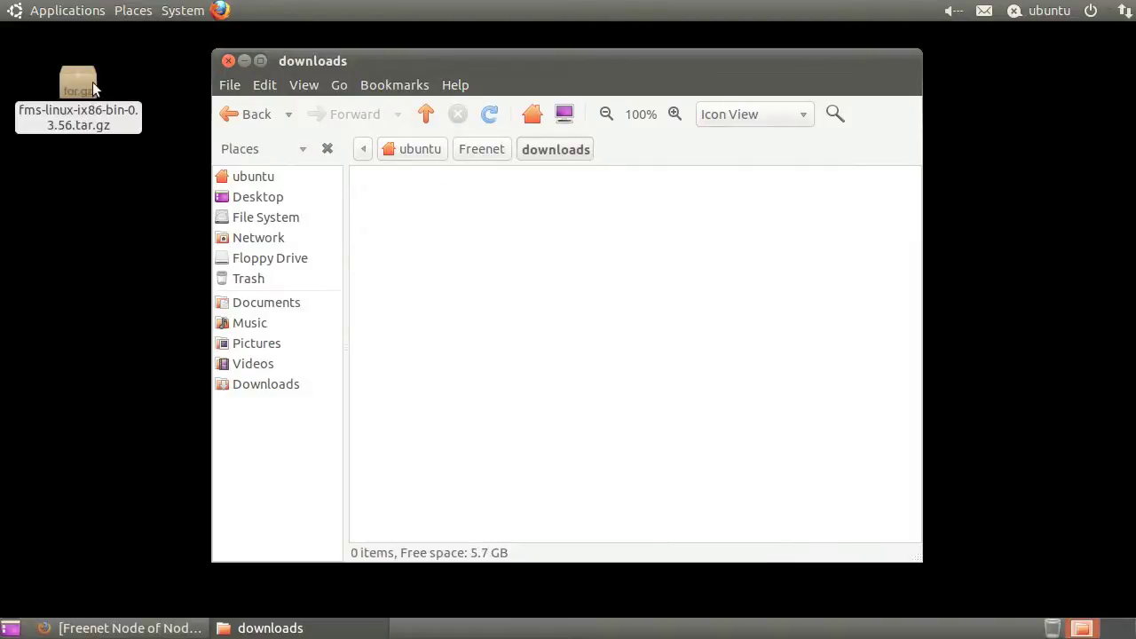
pyautogui.click(228, 60)
pyautogui.moveTo(84, 76); pyautogui.dragTo(79, 52)
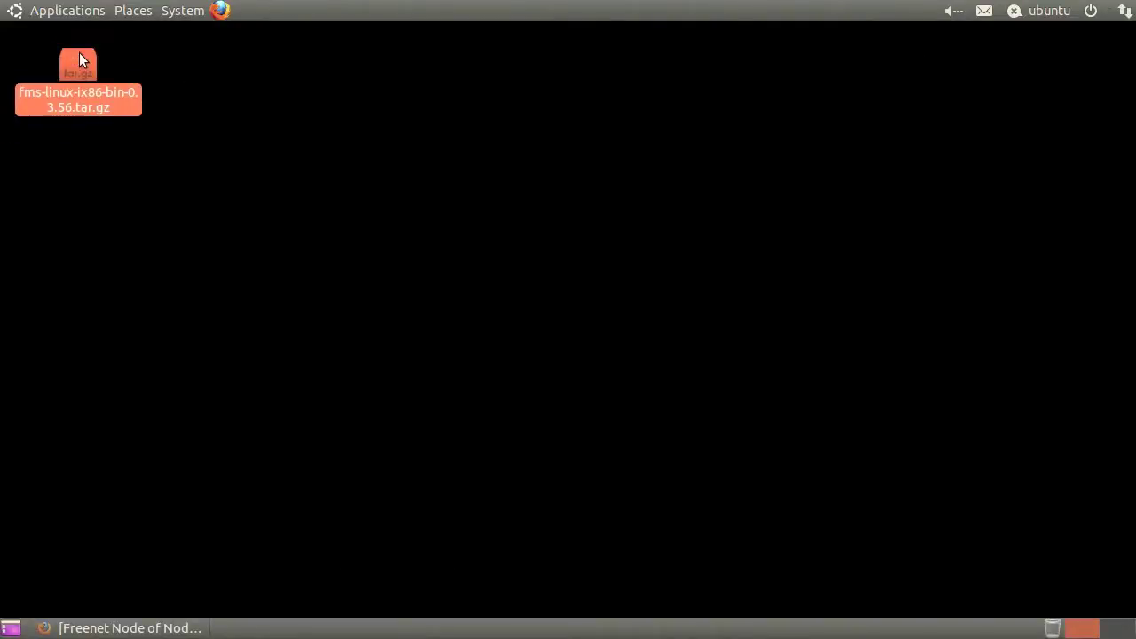
# Extract the archive on the desktop and run fms from the fms-linux-ix86-bin-0.3.56 folder
pyautogui.rightClick(79, 52)
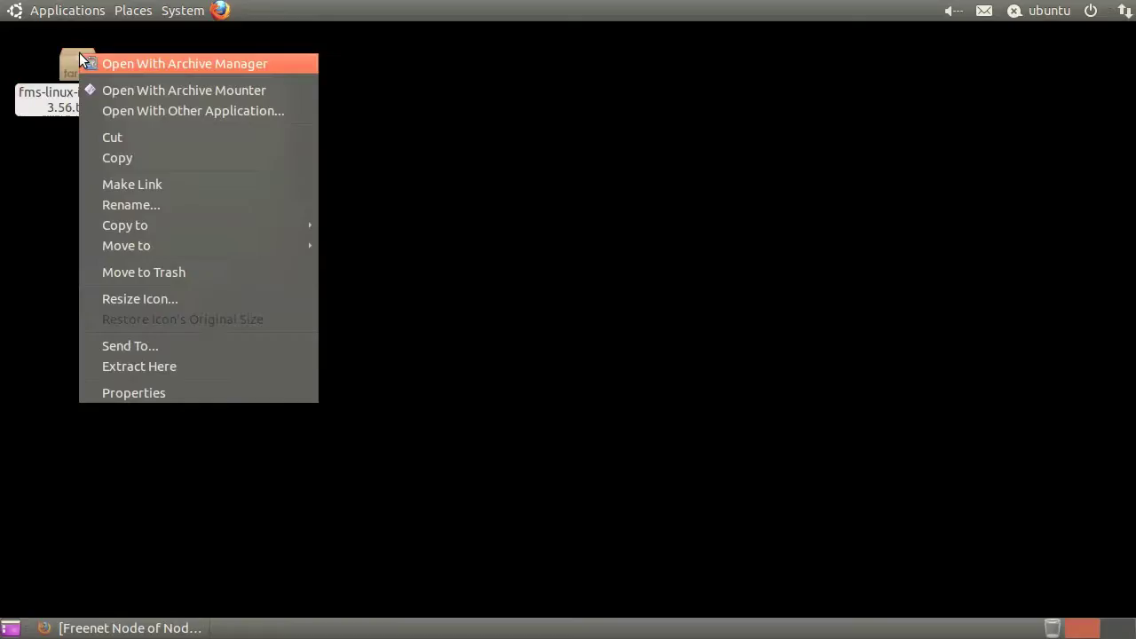
pyautogui.click(139, 368)
pyautogui.click(78, 181)
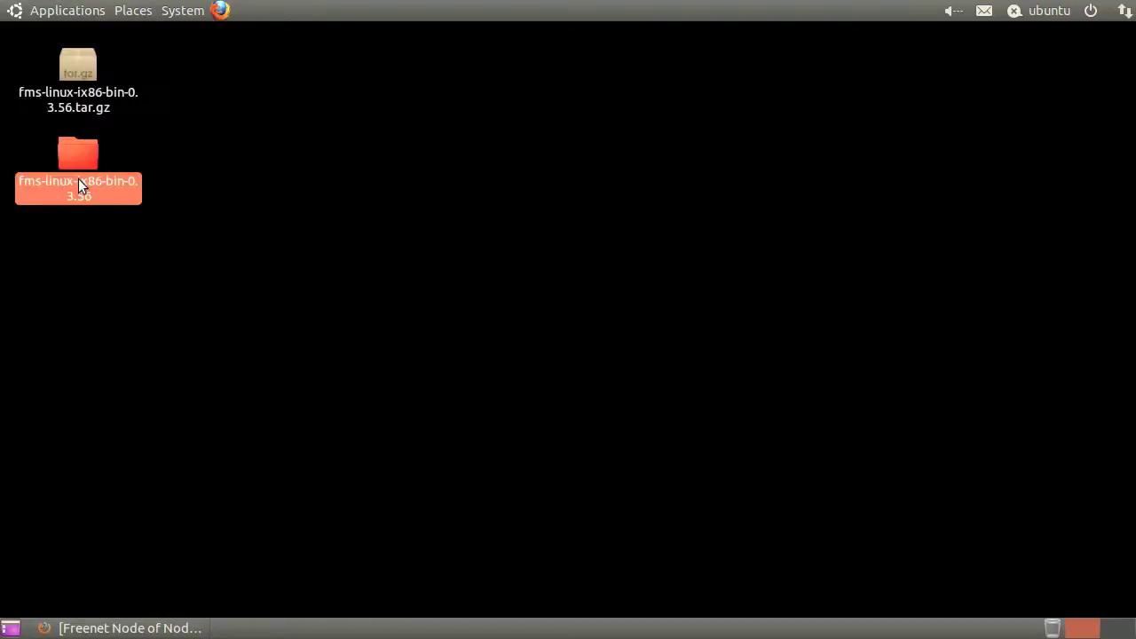
pyautogui.doubleClick(78, 181)
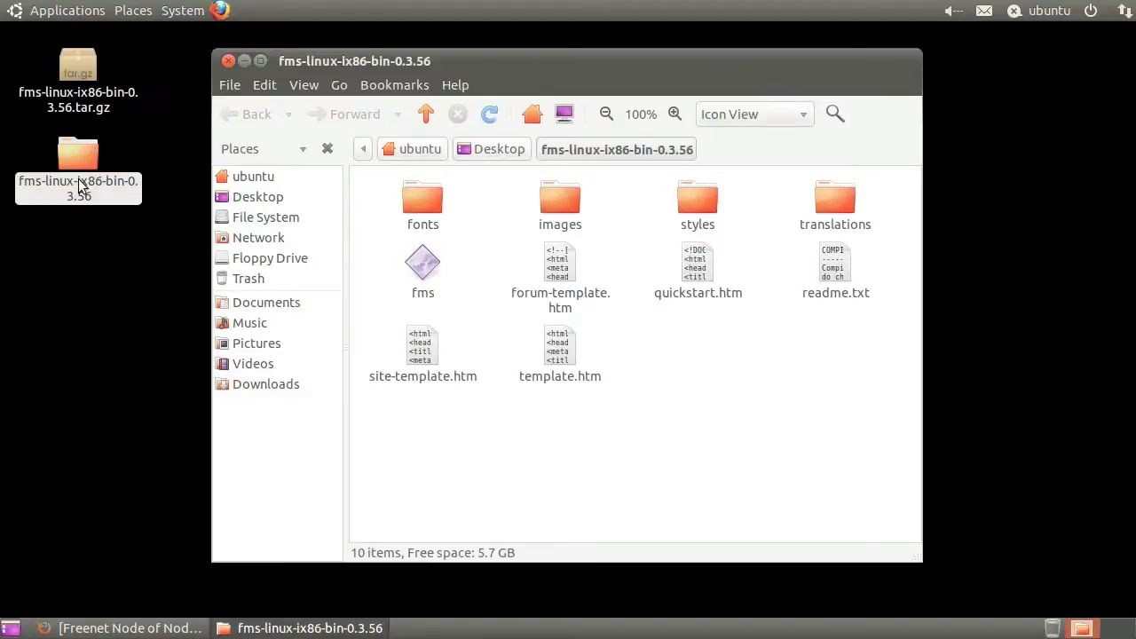
pyautogui.click(423, 272)
pyautogui.doubleClick(423, 272)
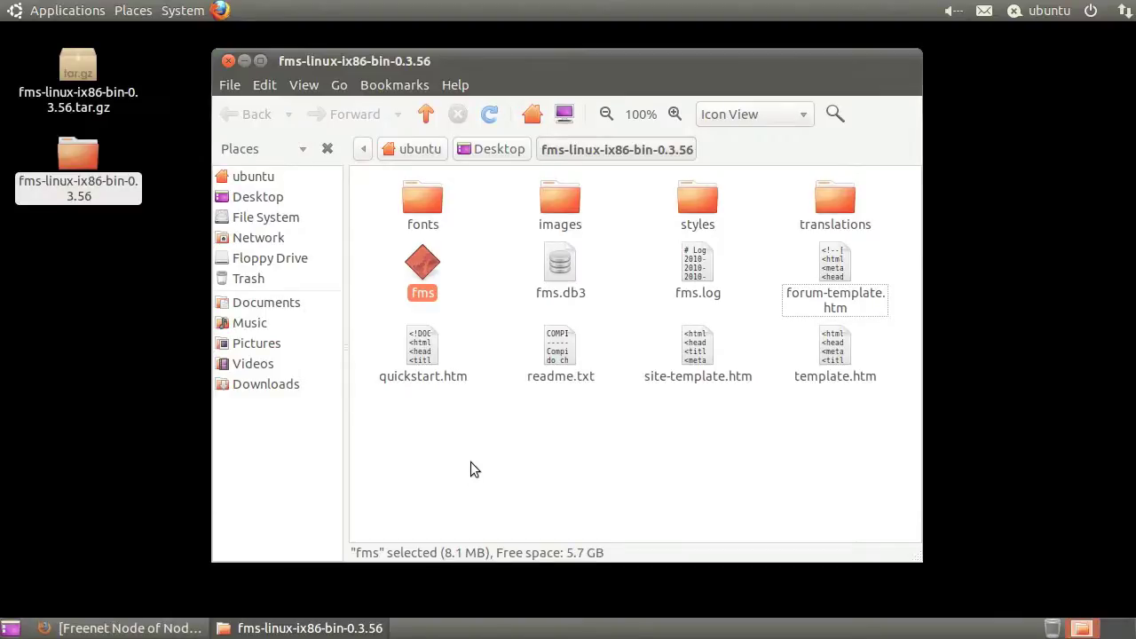
pyautogui.click(228, 60)
# Open the Freenet page in a new tab and switch its port to 8080 to load FMS
pyautogui.click(183, 629)
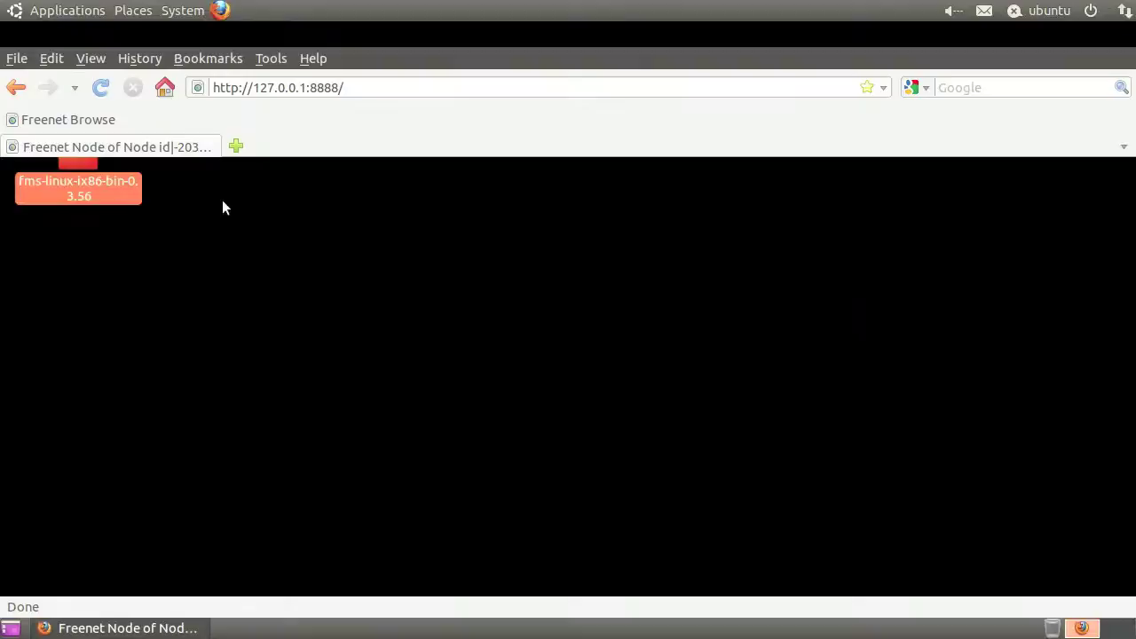
pyautogui.click(98, 124)
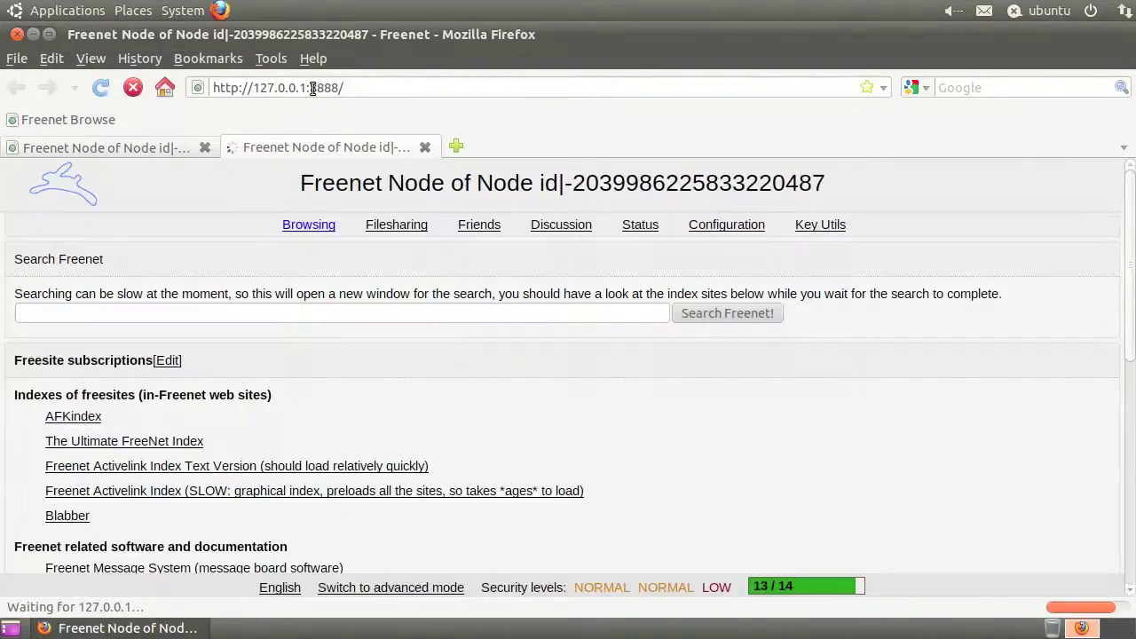
pyautogui.moveTo(308, 88); pyautogui.dragTo(344, 88)
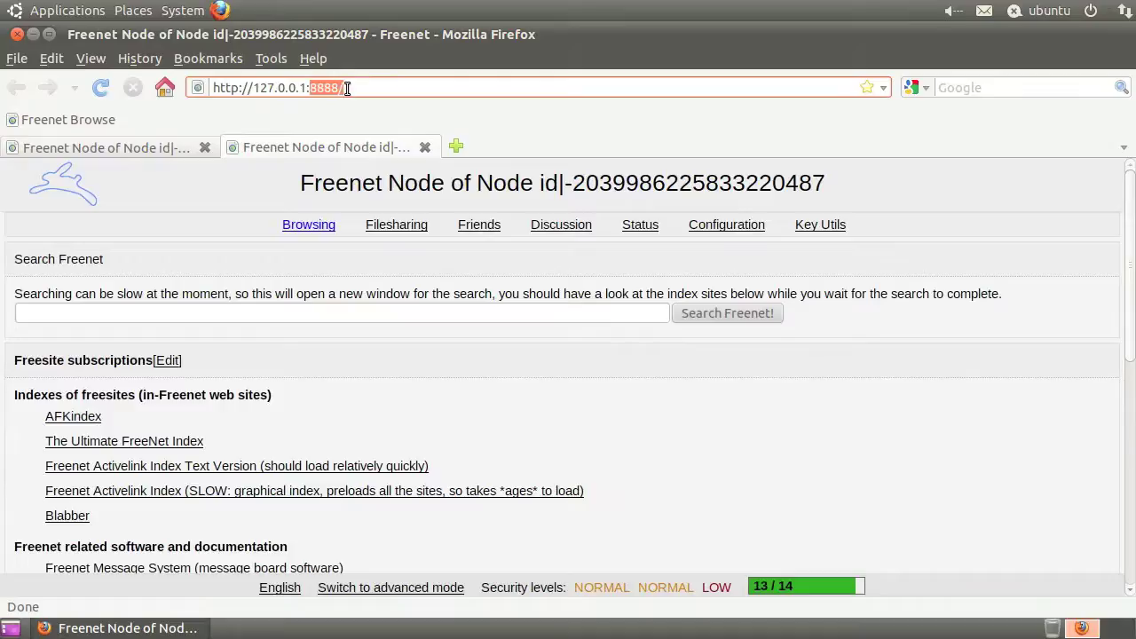
pyautogui.write('8080')
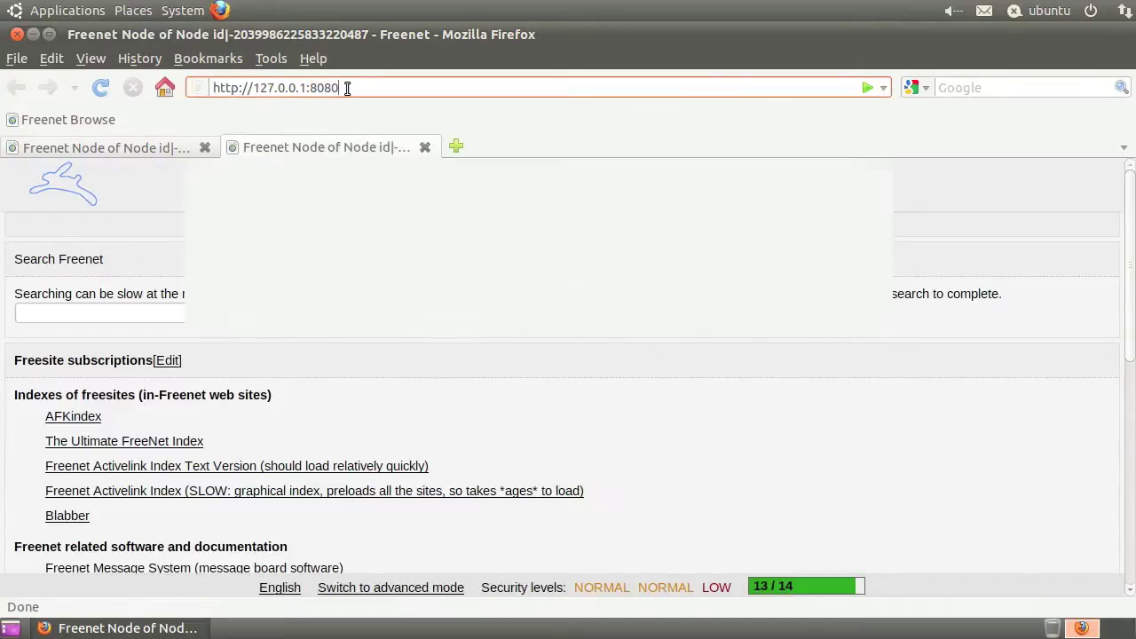
pyautogui.press('Return')
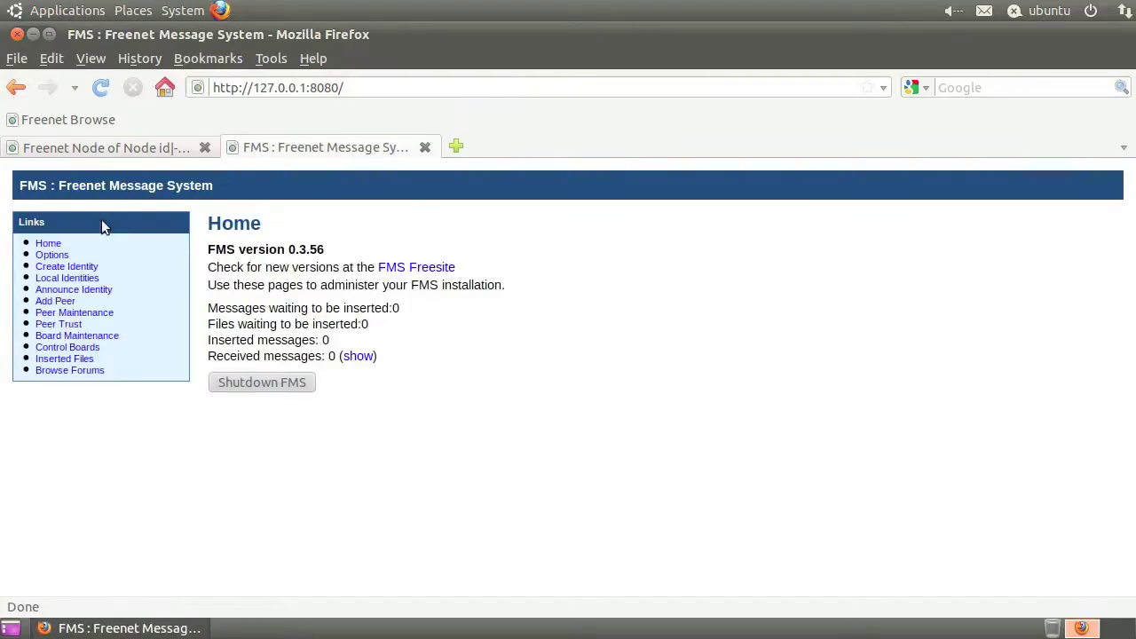
# Create a new local identity named 'testuser'
pyautogui.click(95, 266)
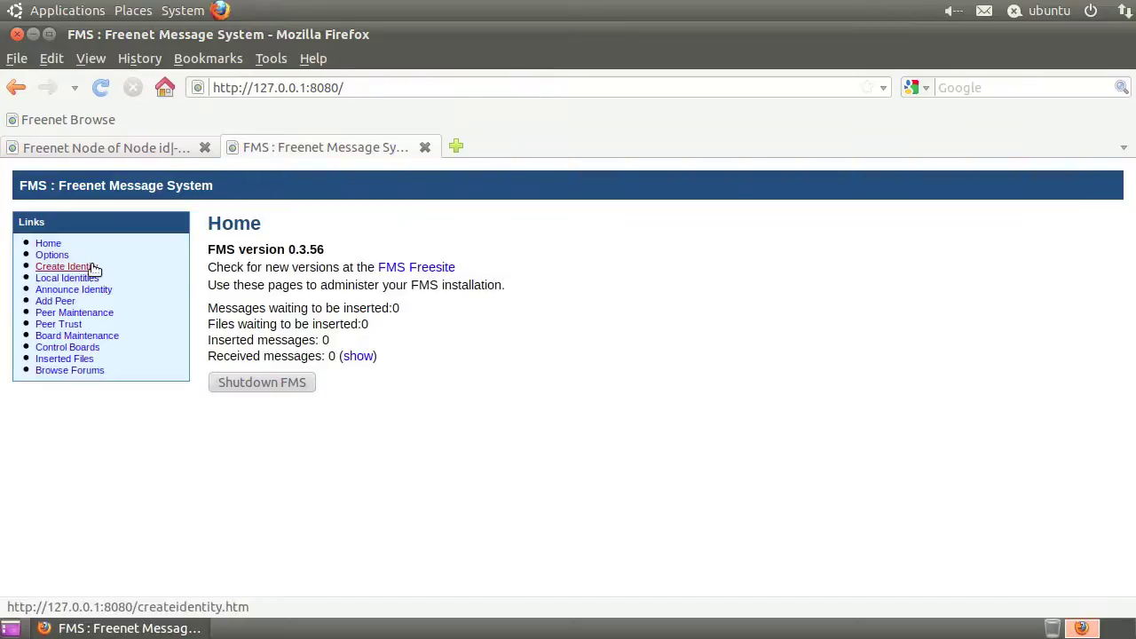
pyautogui.click(332, 252)
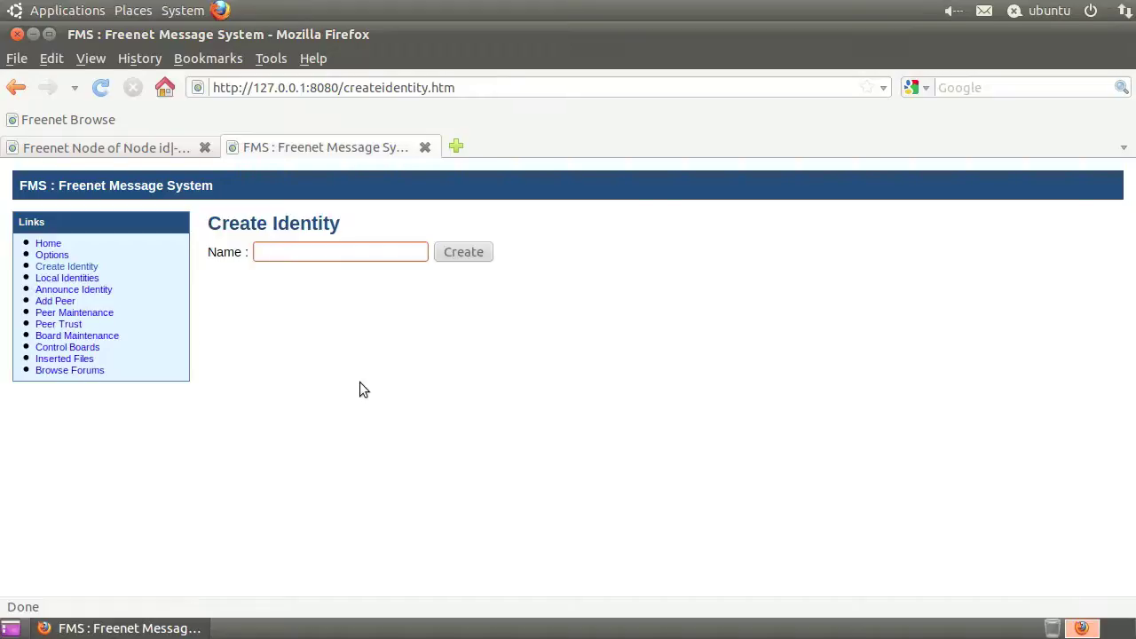
pyautogui.write('testuser')
pyautogui.click(458, 253)
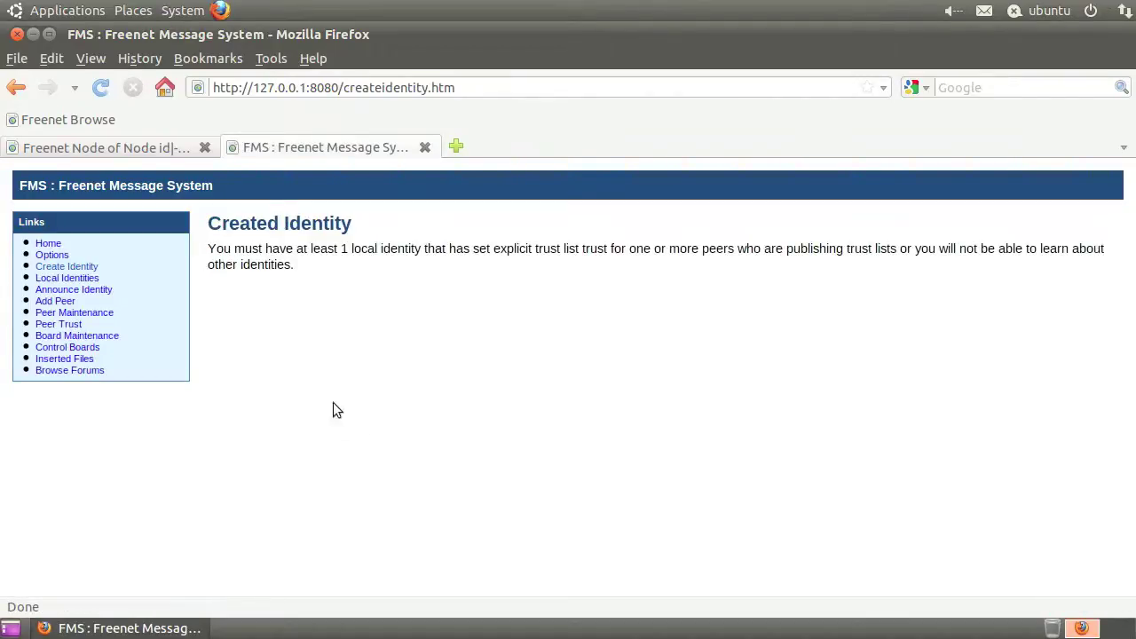
# Export the local identities from Local Identities and save them as identities.xml
pyautogui.click(73, 279)
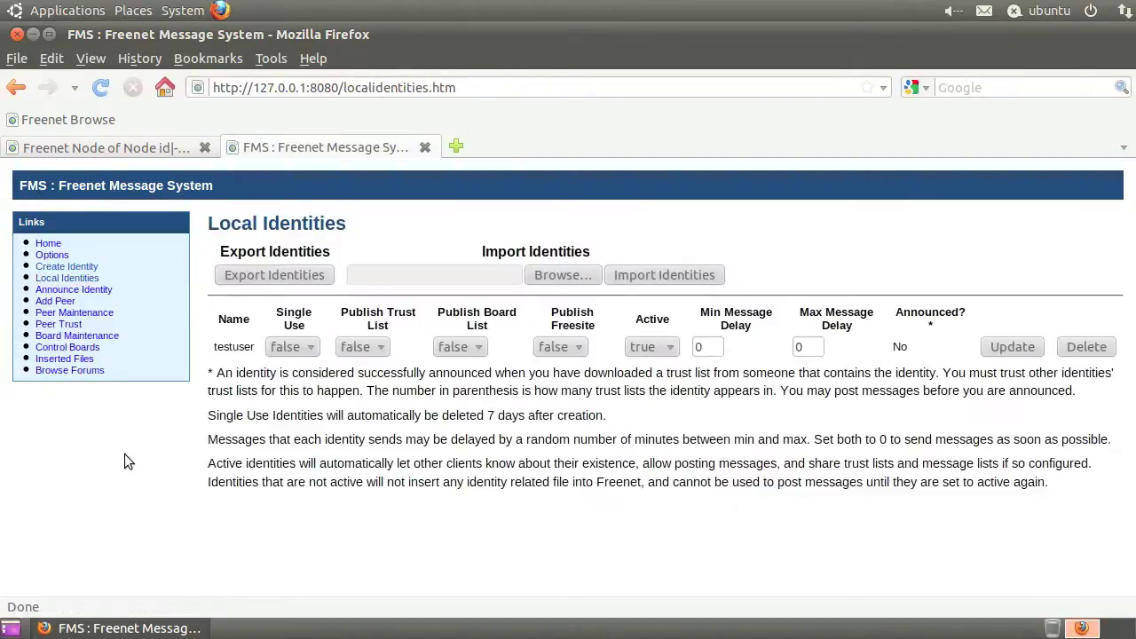
pyautogui.click(244, 277)
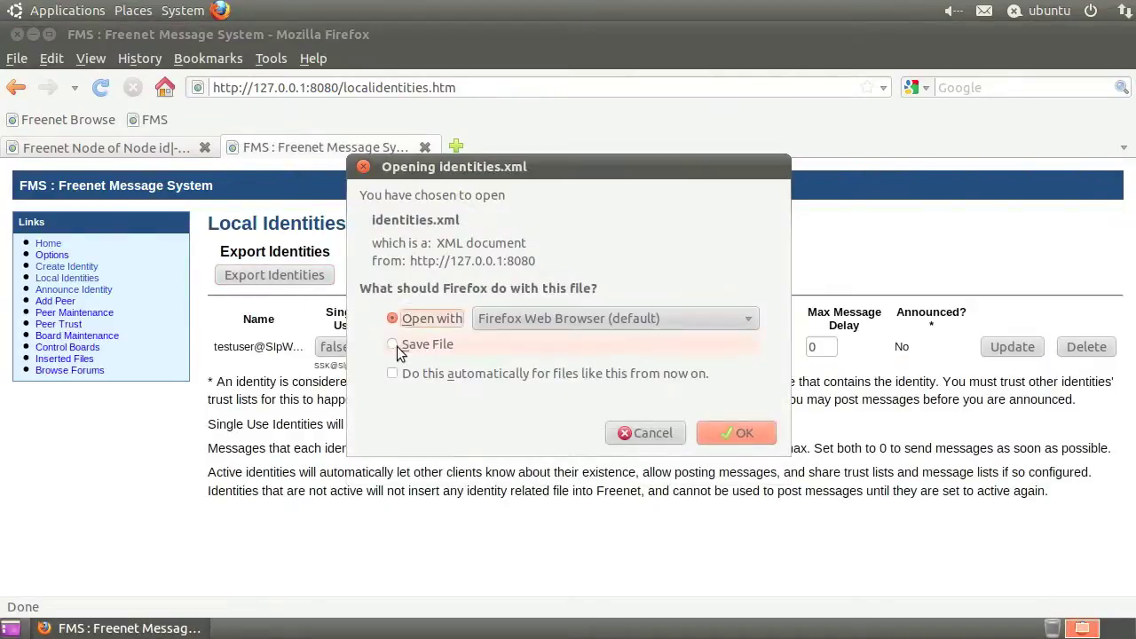
pyautogui.click(395, 348)
pyautogui.click(724, 440)
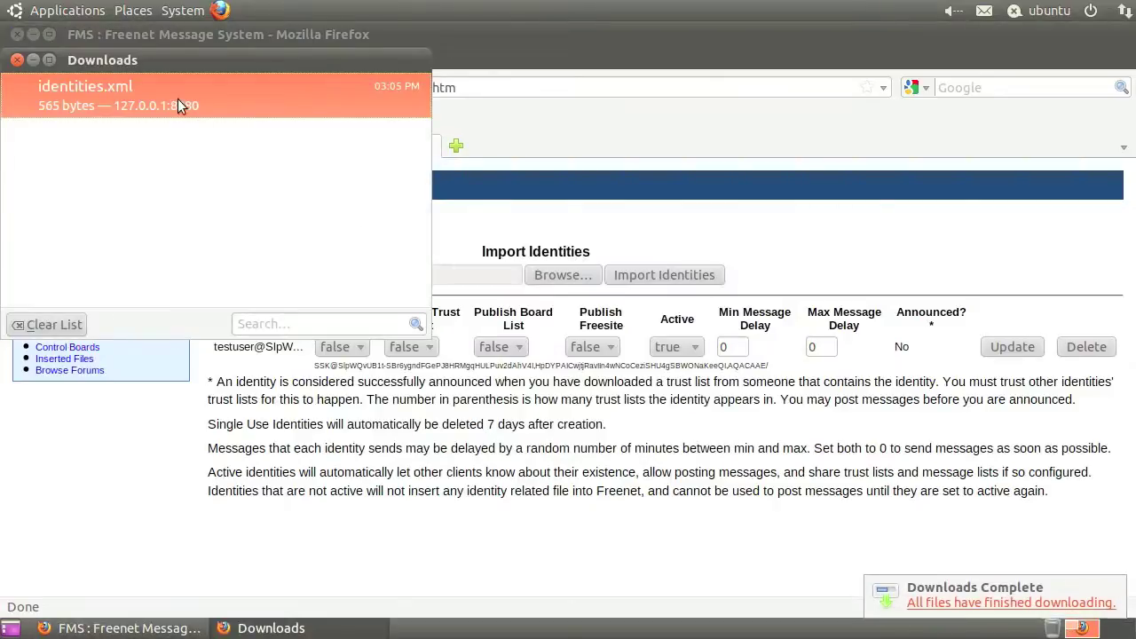
# Check identities.xml in the Downloads folder, then note testuser's Announced? status is No
pyautogui.rightClick(177, 98)
pyautogui.click(208, 127)
pyautogui.click(28, 324)
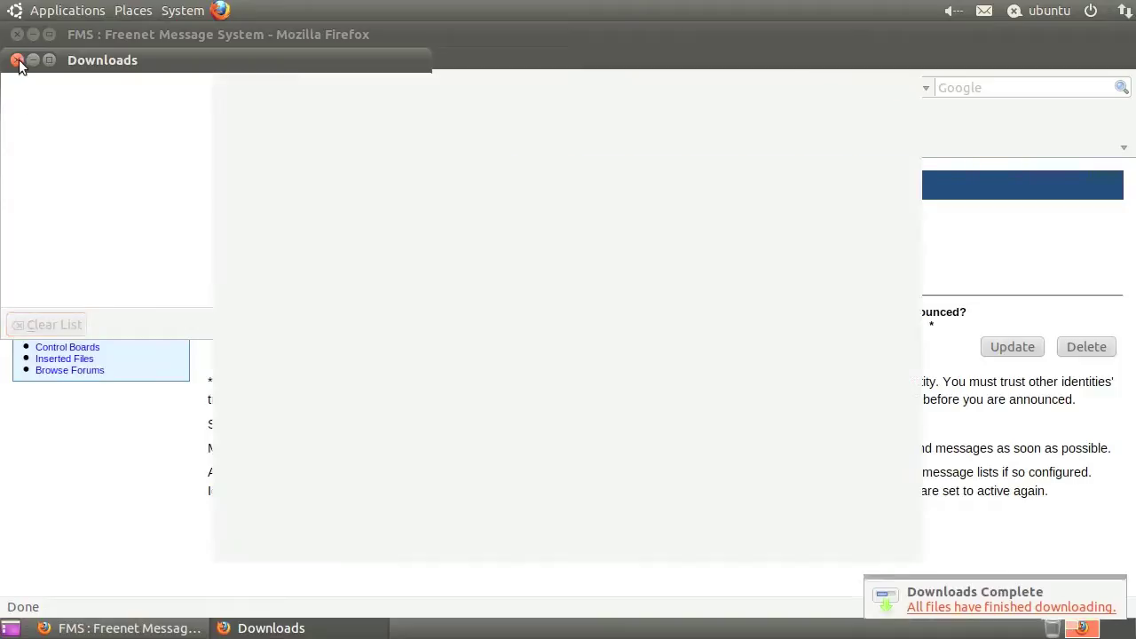
pyautogui.click(17, 62)
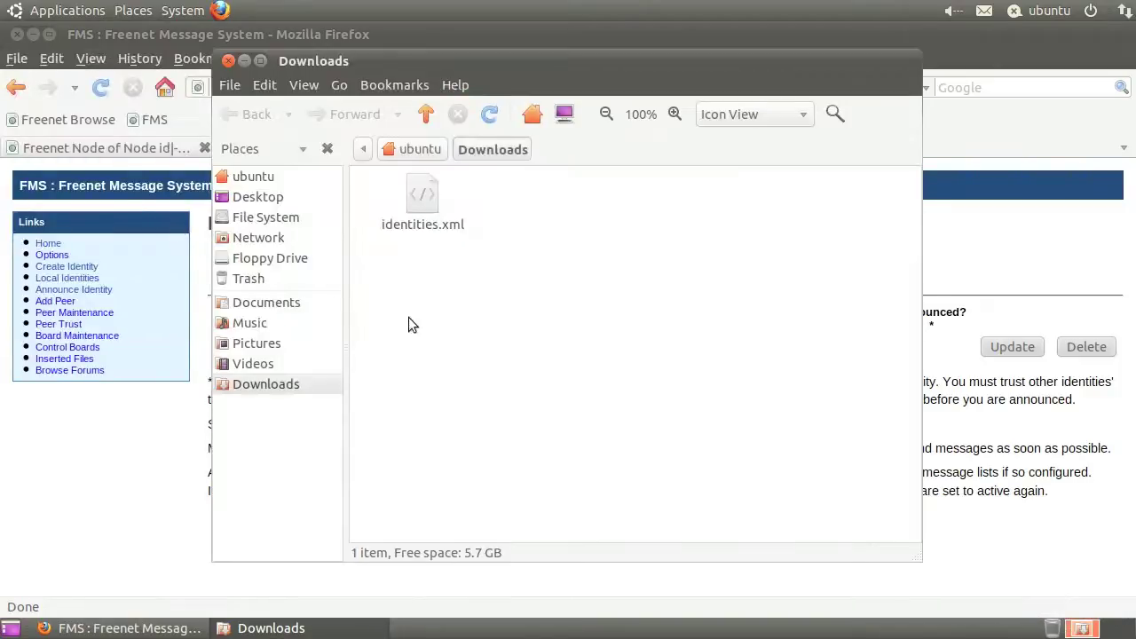
pyautogui.click(426, 205)
pyautogui.click(610, 276)
pyautogui.click(228, 60)
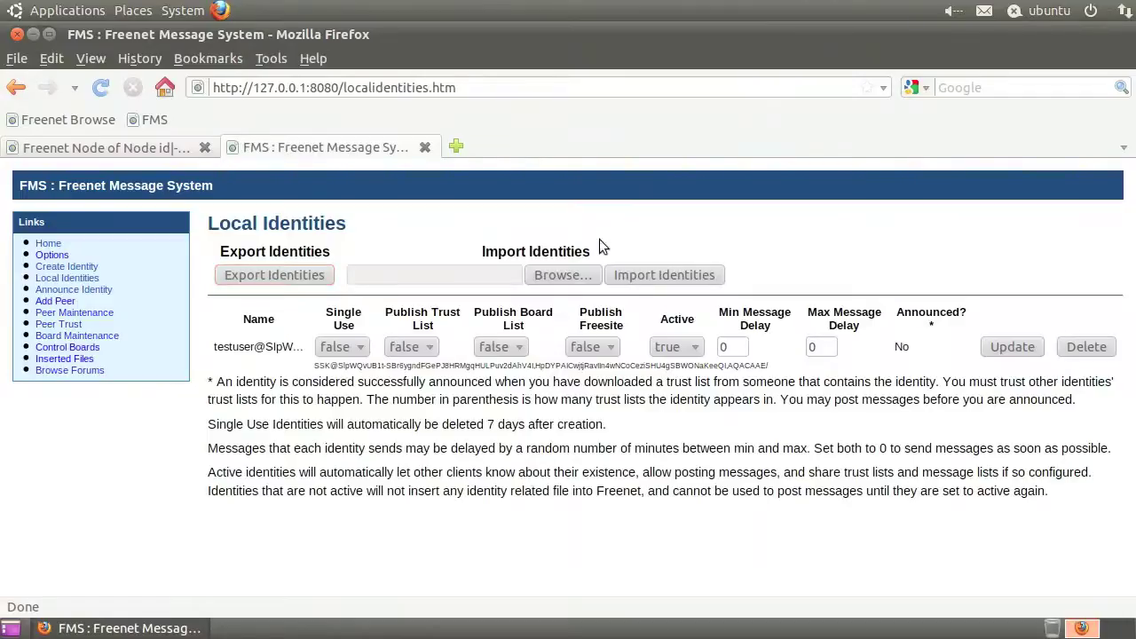
pyautogui.doubleClick(905, 349)
pyautogui.click(919, 357)
# Go to the Announce Identity page and reload it for fresh captcha puzzles
pyautogui.click(53, 293)
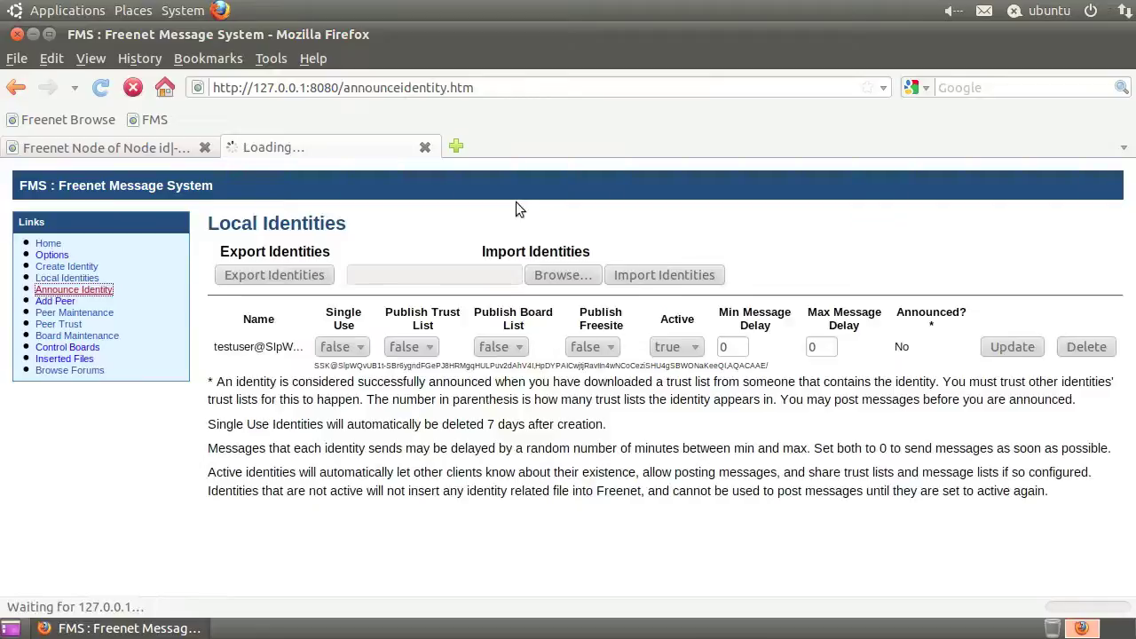
pyautogui.scroll(-5, 817, 454)
pyautogui.scroll(5, 817, 454)
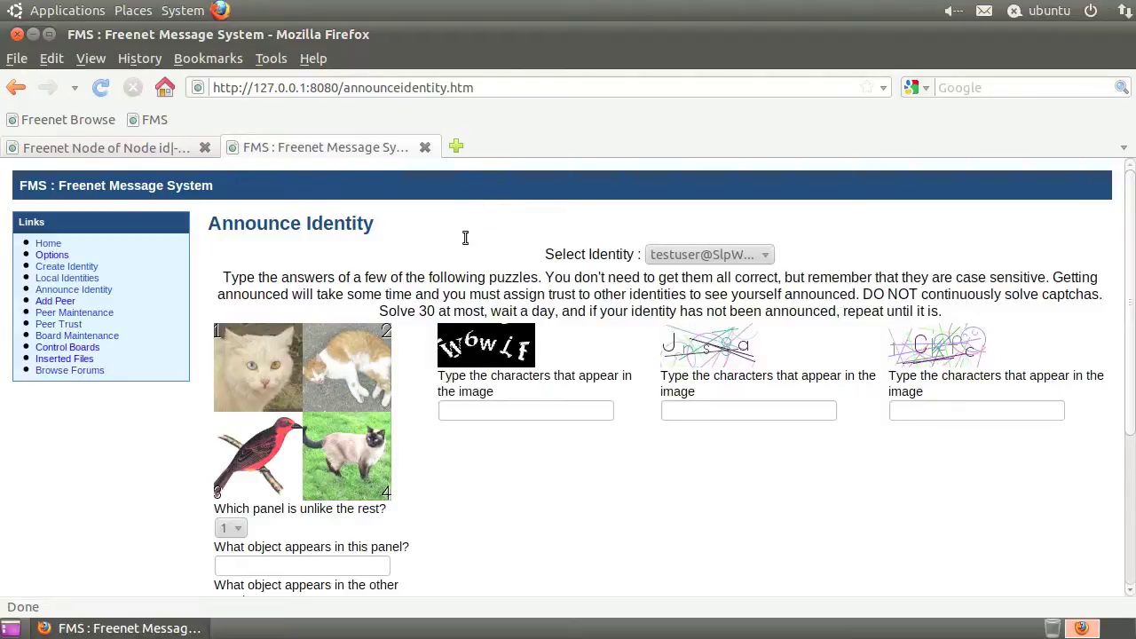
pyautogui.click(103, 93)
pyautogui.scroll(-1, 306, 555)
# Answer panel 3, 'bird' and 'cat', announce the identity, and return to Local Identities
pyautogui.click(228, 477)
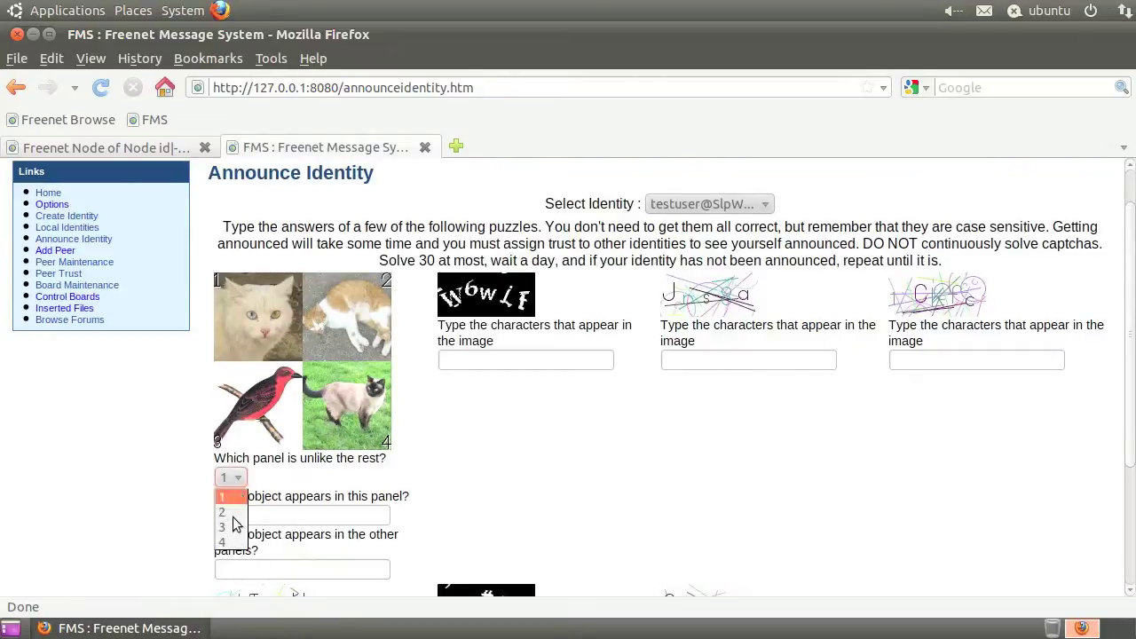
pyautogui.click(235, 527)
pyautogui.click(243, 519)
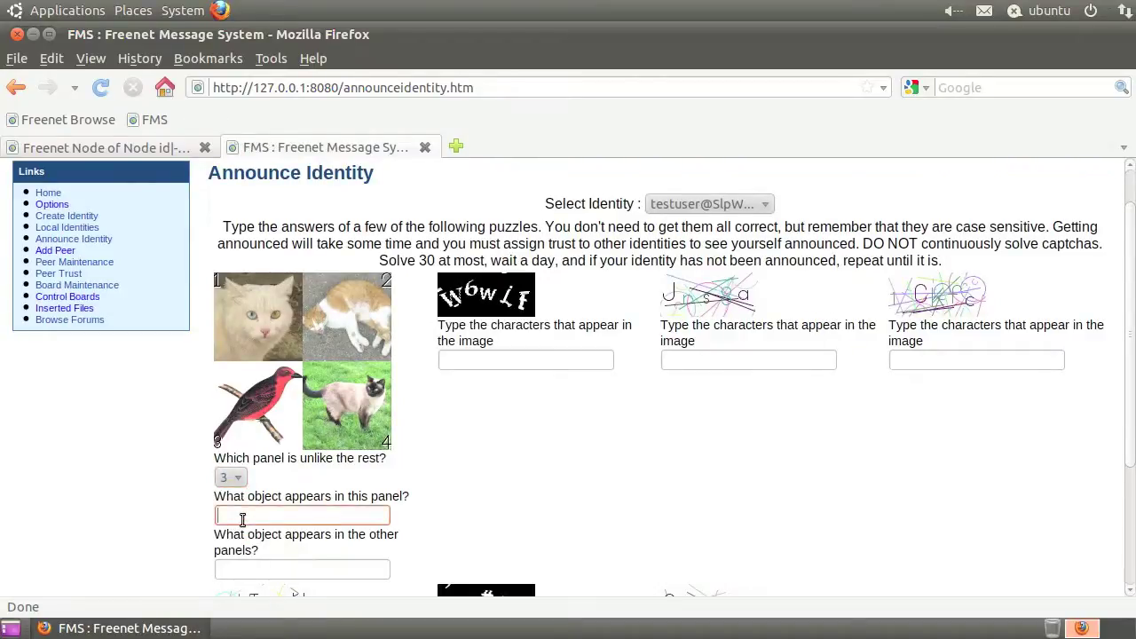
pyautogui.write('bird')
pyautogui.press('Tab')
pyautogui.write('cat')
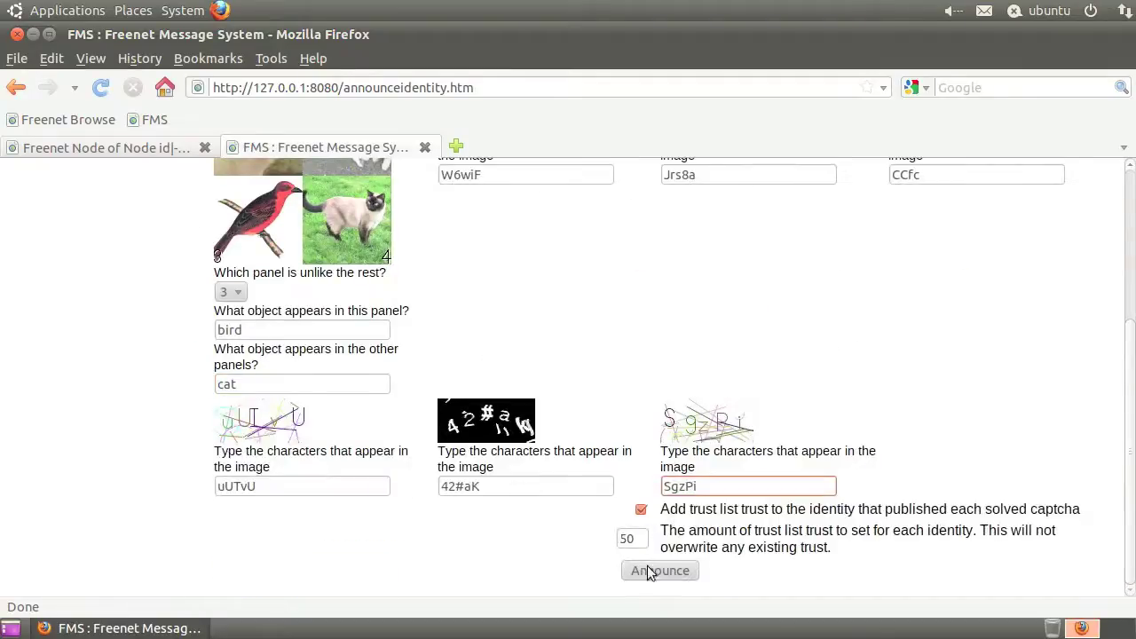
pyautogui.click(647, 571)
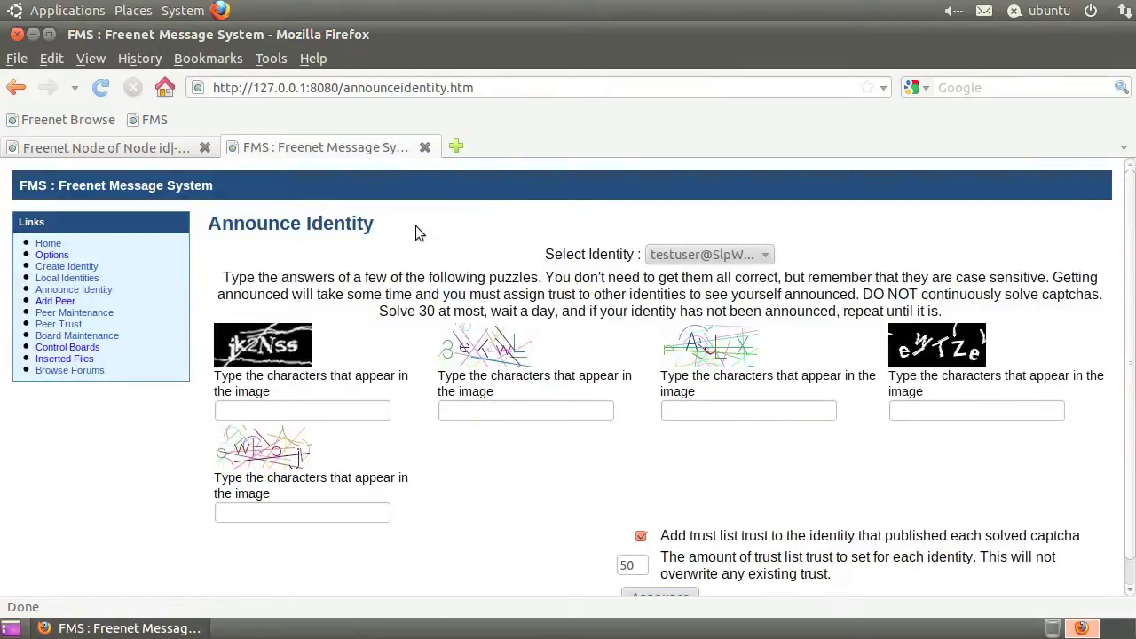
pyautogui.click(94, 279)
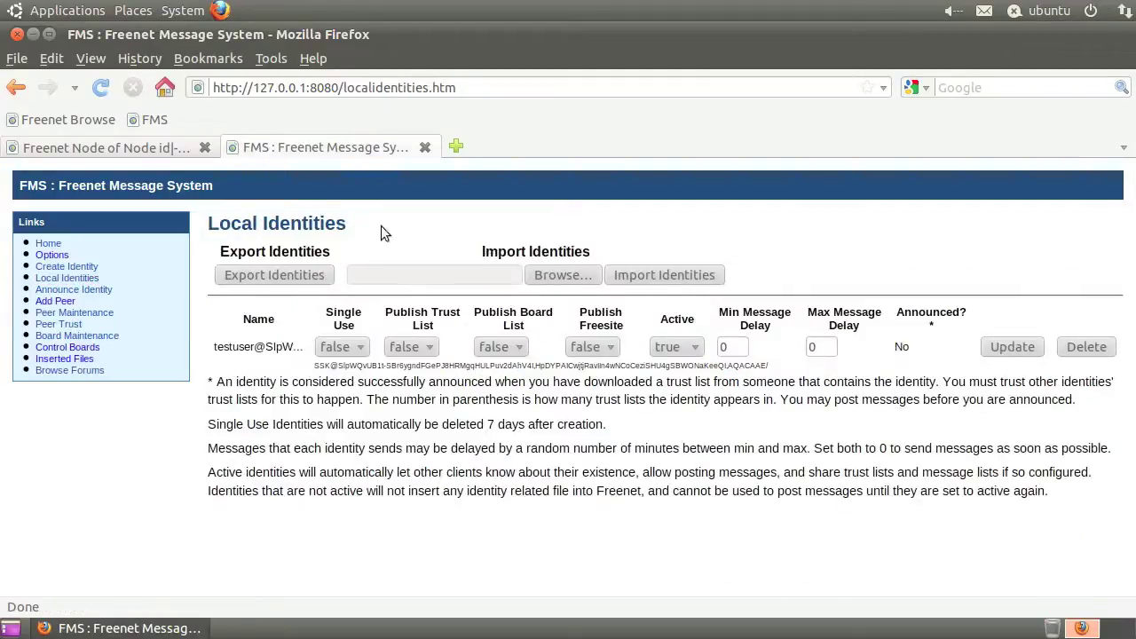
# Browse the Board Maintenance table and toggle the fms board's Forum and Save Received Messages checkboxes
pyautogui.click(86, 336)
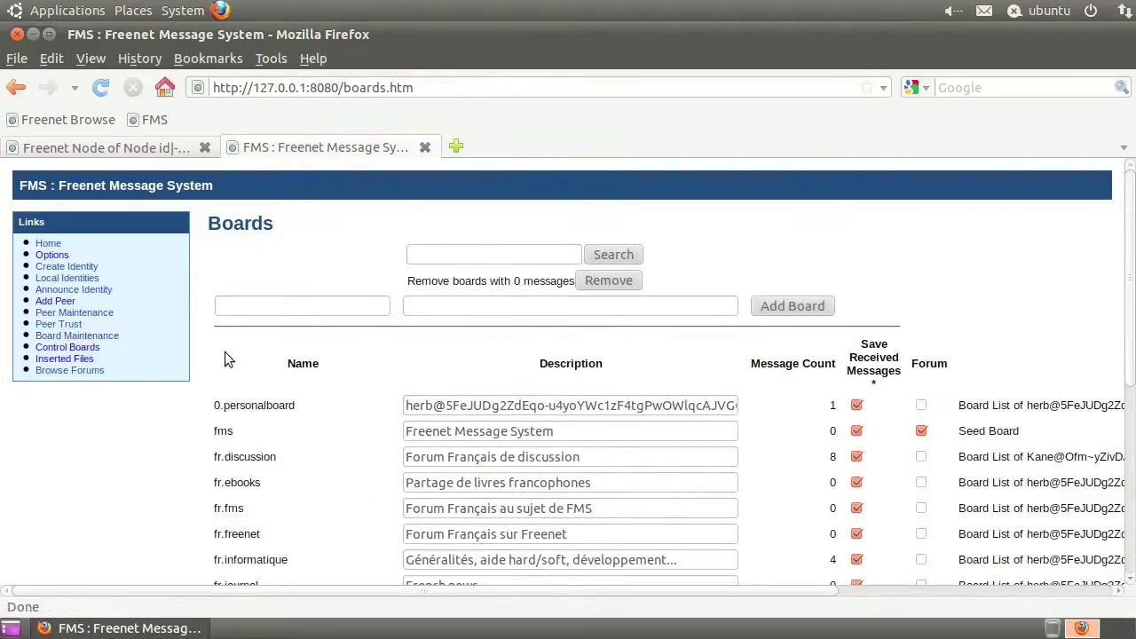
pyautogui.scroll(-3, 373, 382)
pyautogui.scroll(-4, 373, 382)
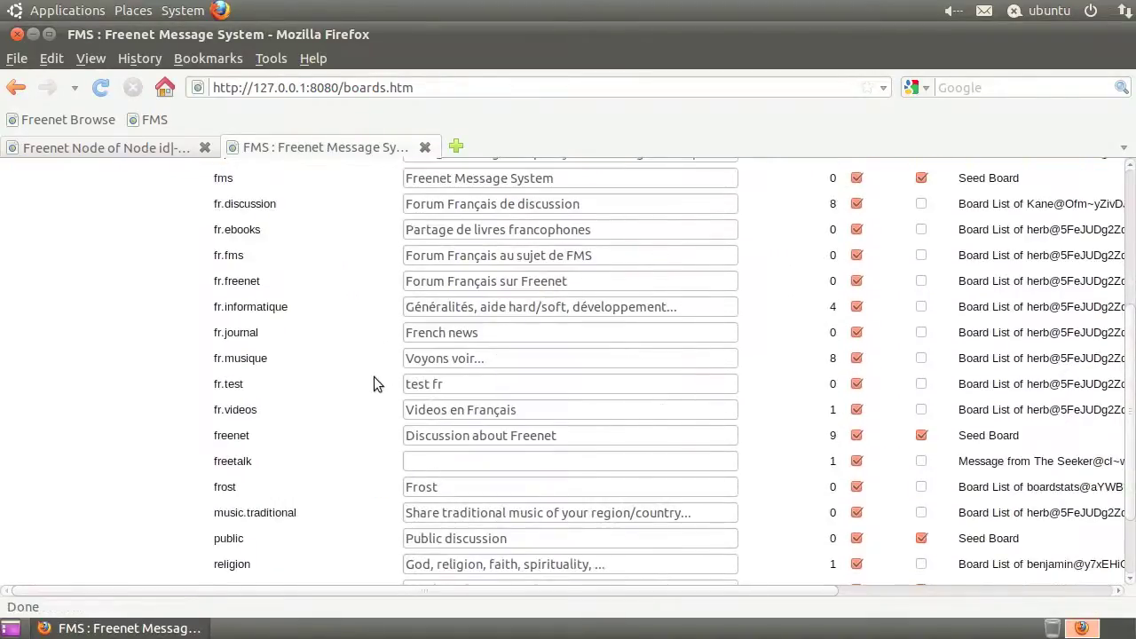
pyautogui.scroll(-2, 373, 383)
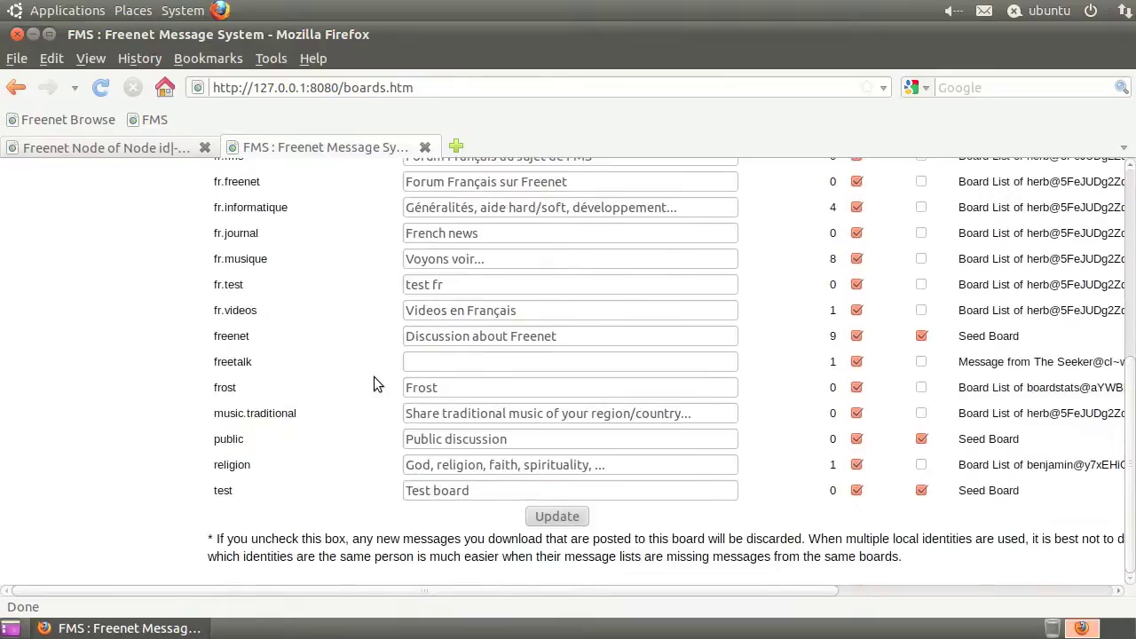
pyautogui.scroll(1, 374, 381)
pyautogui.scroll(3, 374, 381)
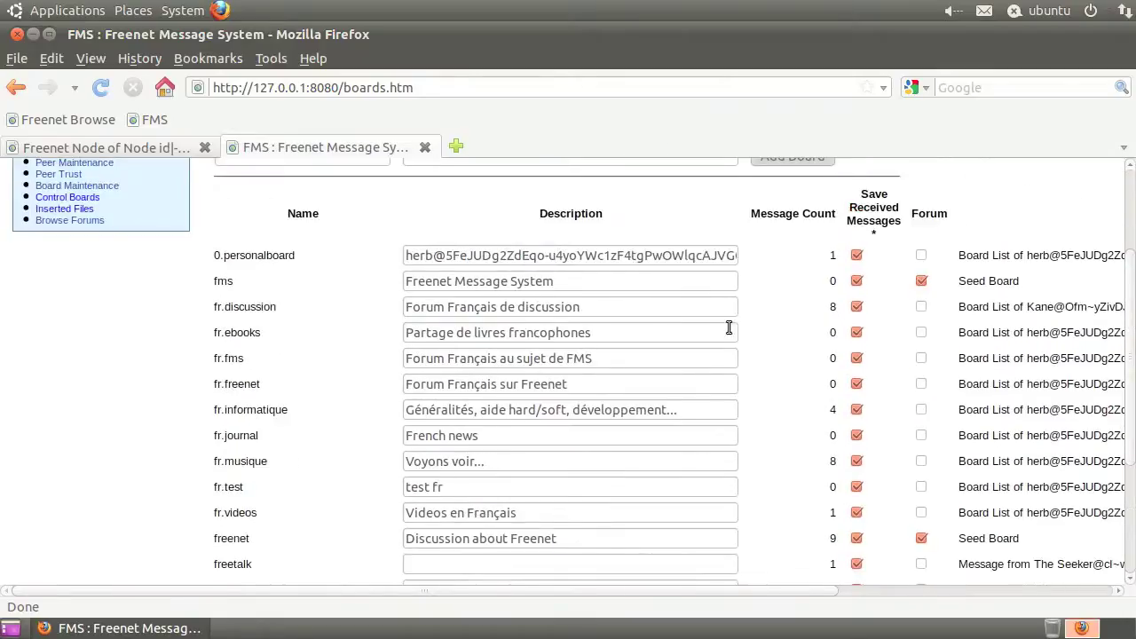
pyautogui.click(920, 281)
pyautogui.click(859, 280)
pyautogui.click(922, 282)
pyautogui.scroll(-4, 782, 400)
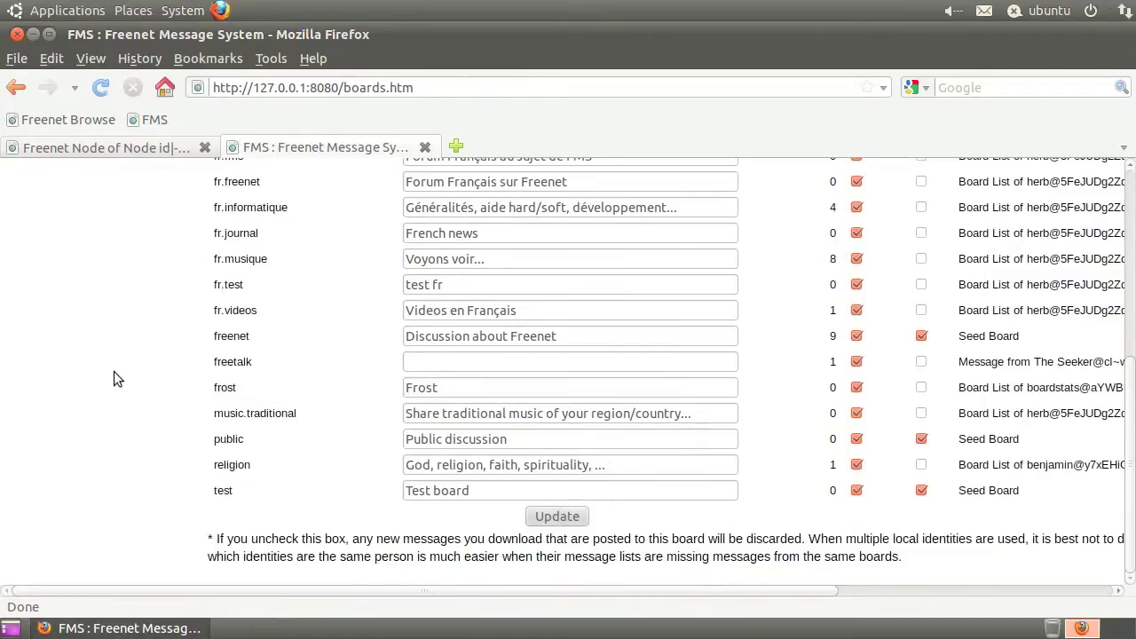
pyautogui.scroll(6, 54, 344)
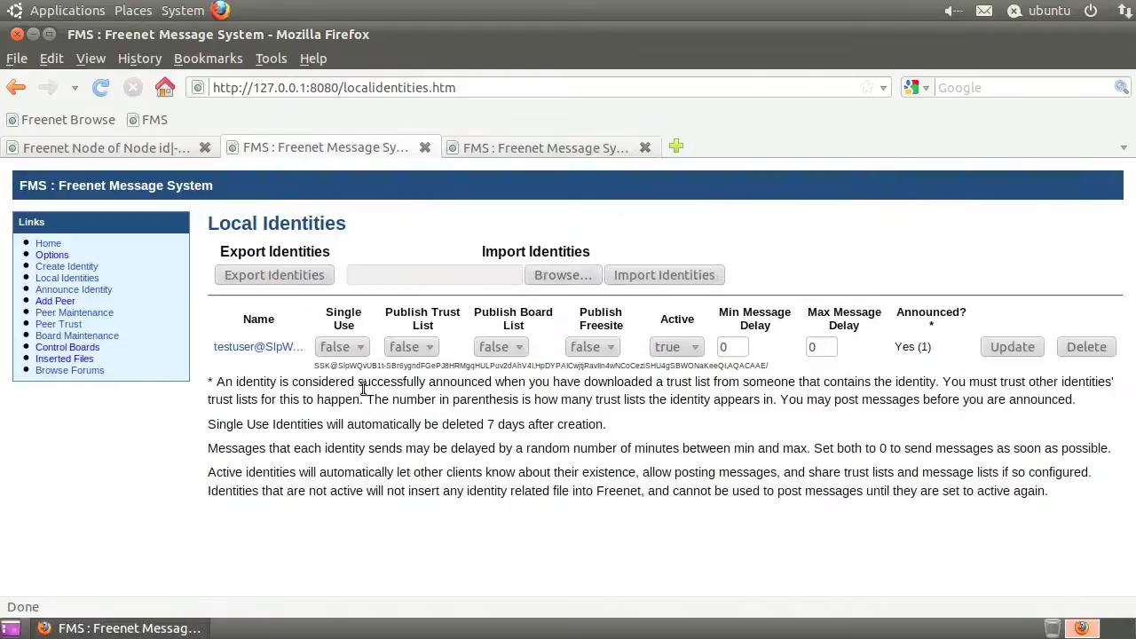
# Highlight testuser's Yes (1) value in the Announced? column
pyautogui.moveTo(893, 347); pyautogui.dragTo(951, 357)
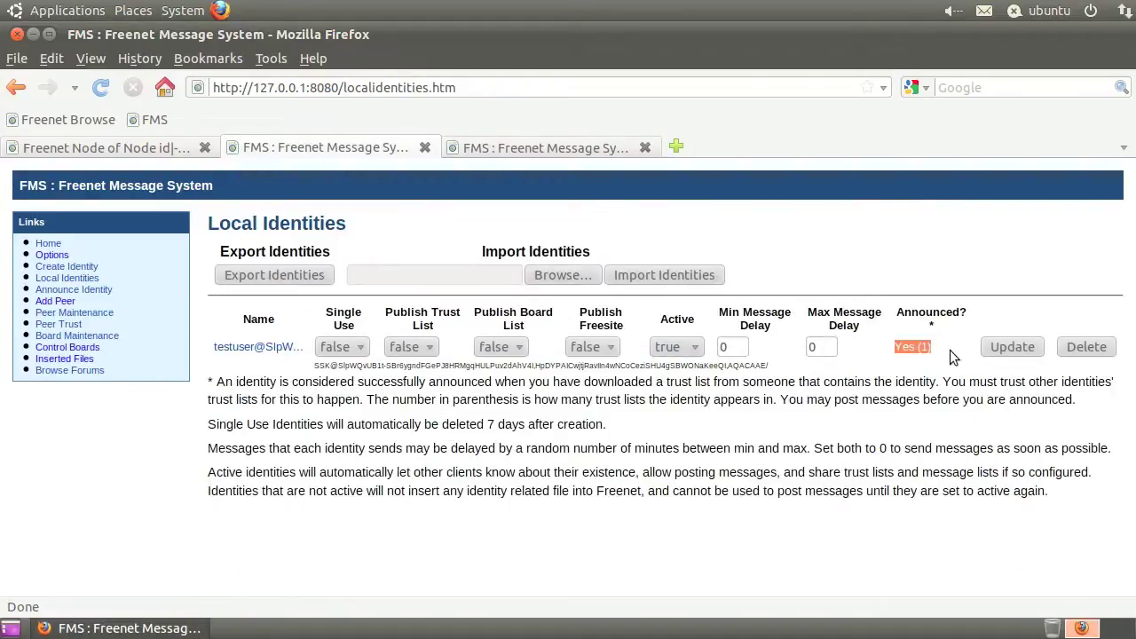
pyautogui.click(951, 357)
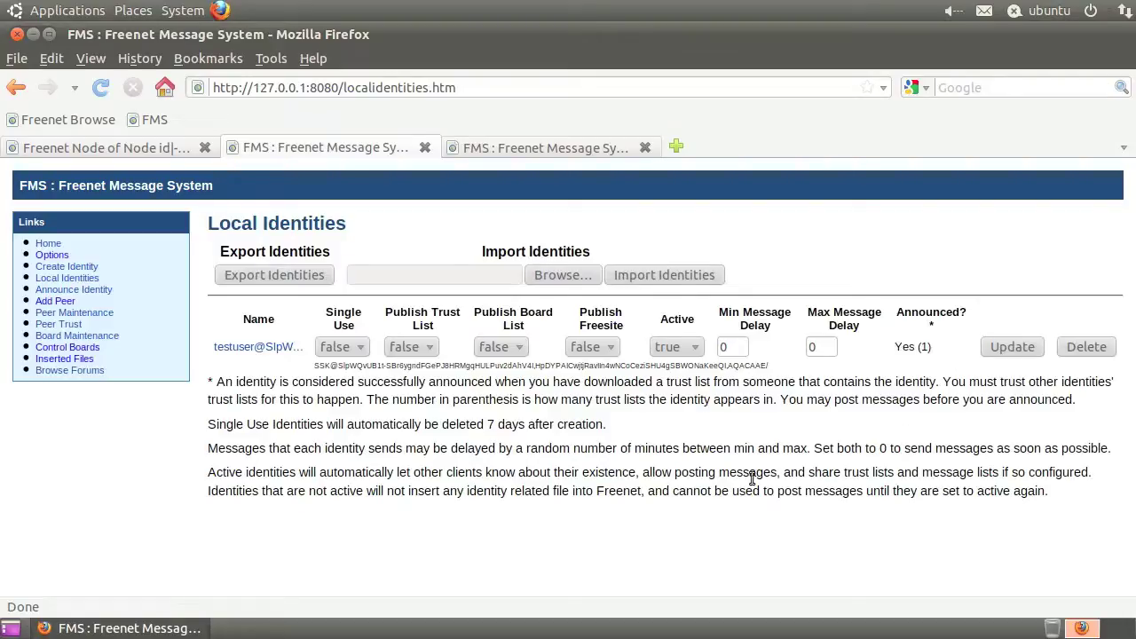
# Start a new post on the test board, posting as the local identity
pyautogui.click(70, 370)
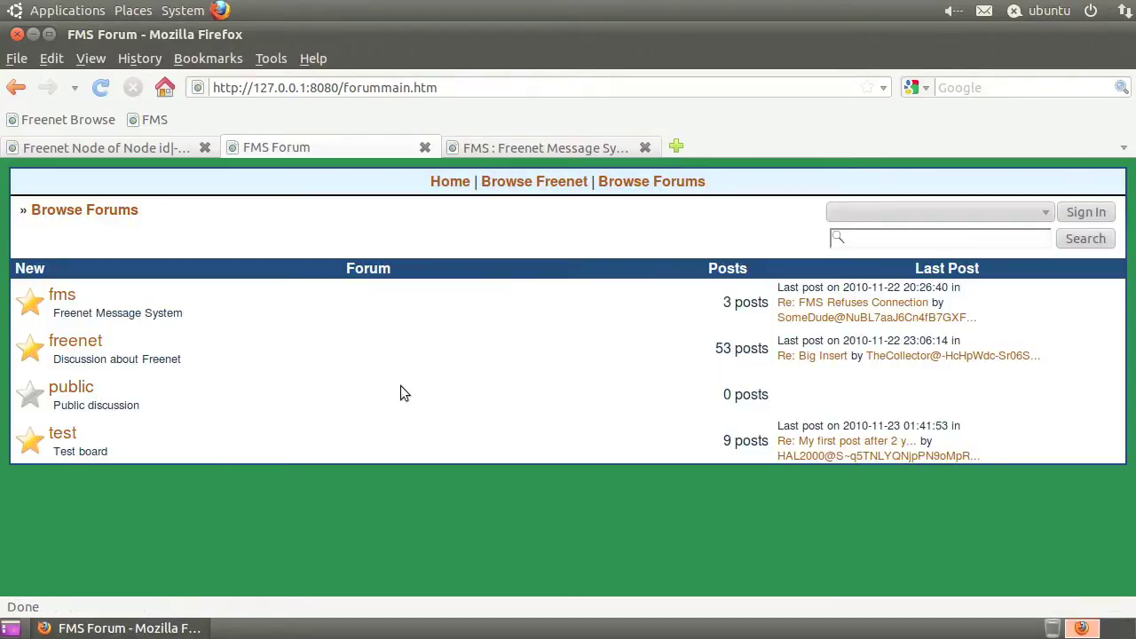
pyautogui.click(71, 435)
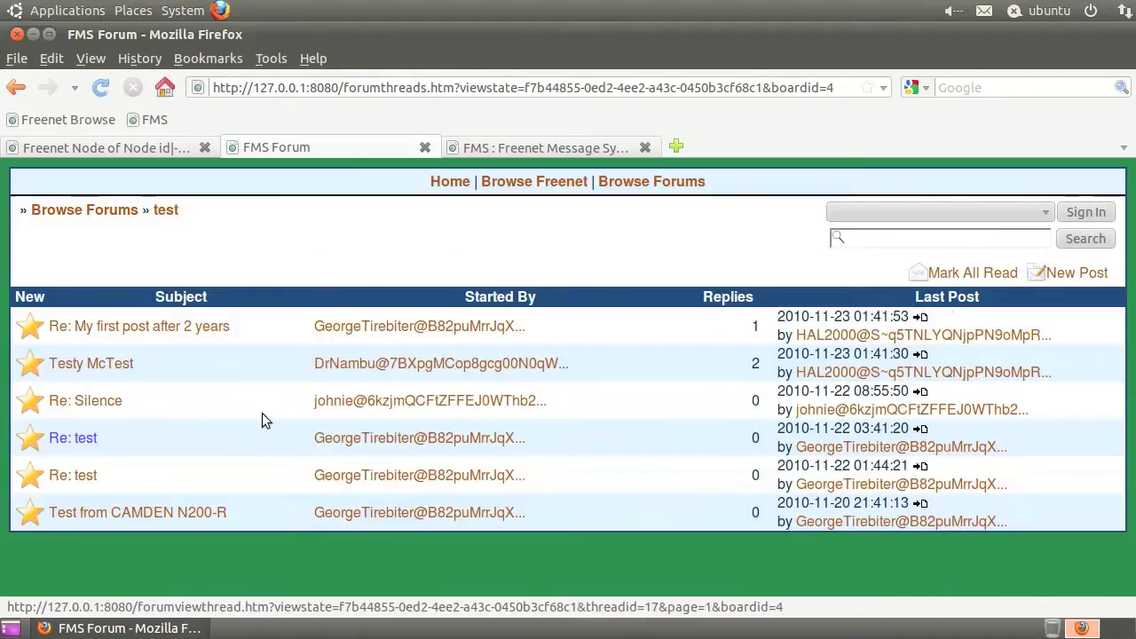
pyautogui.click(1052, 277)
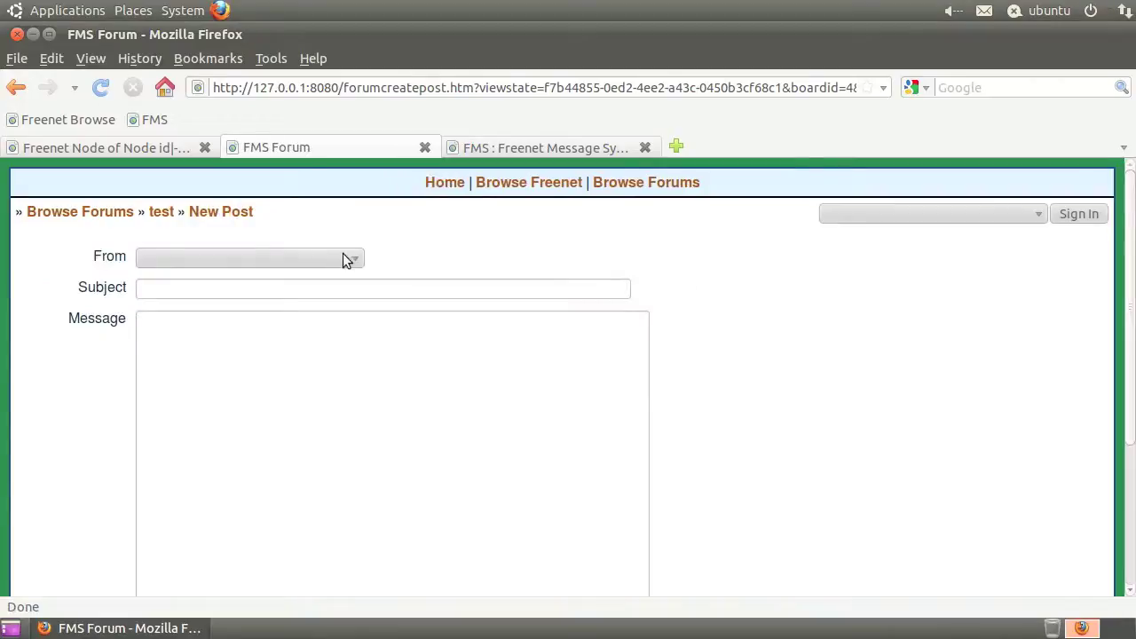
pyautogui.click(256, 257)
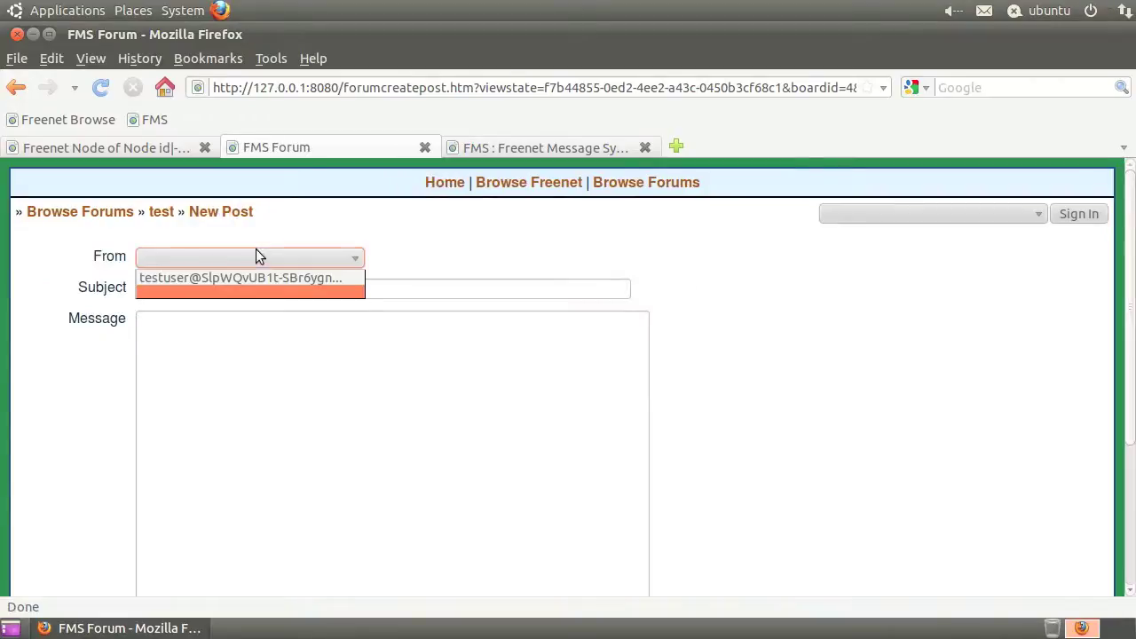
pyautogui.click(253, 277)
pyautogui.scroll(-1, 746, 272)
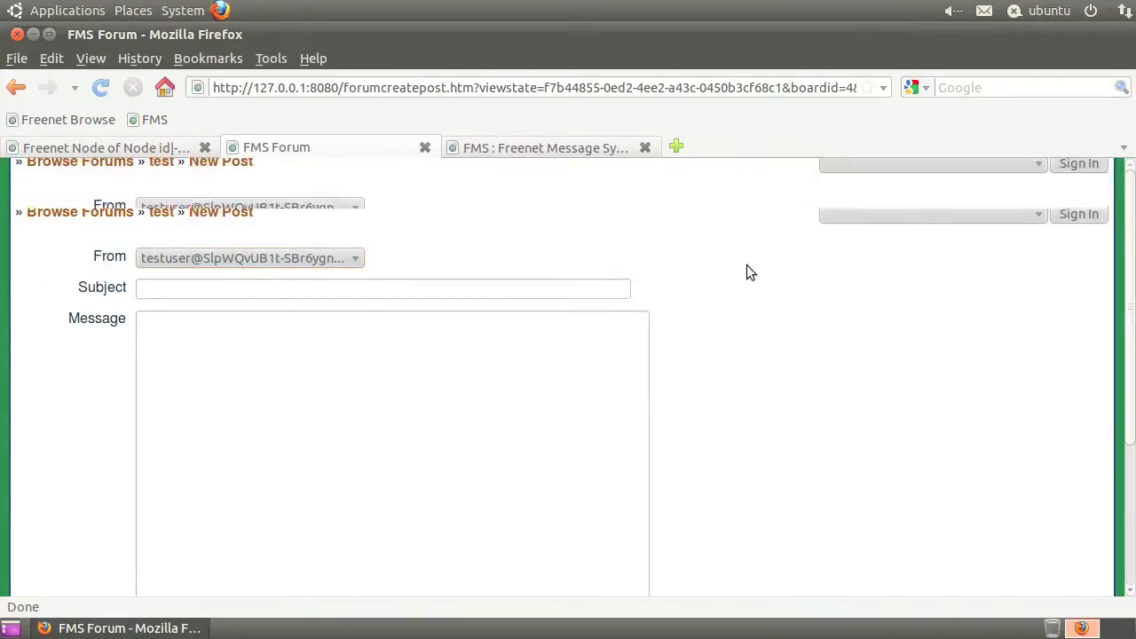
pyautogui.scroll(1, 559, 237)
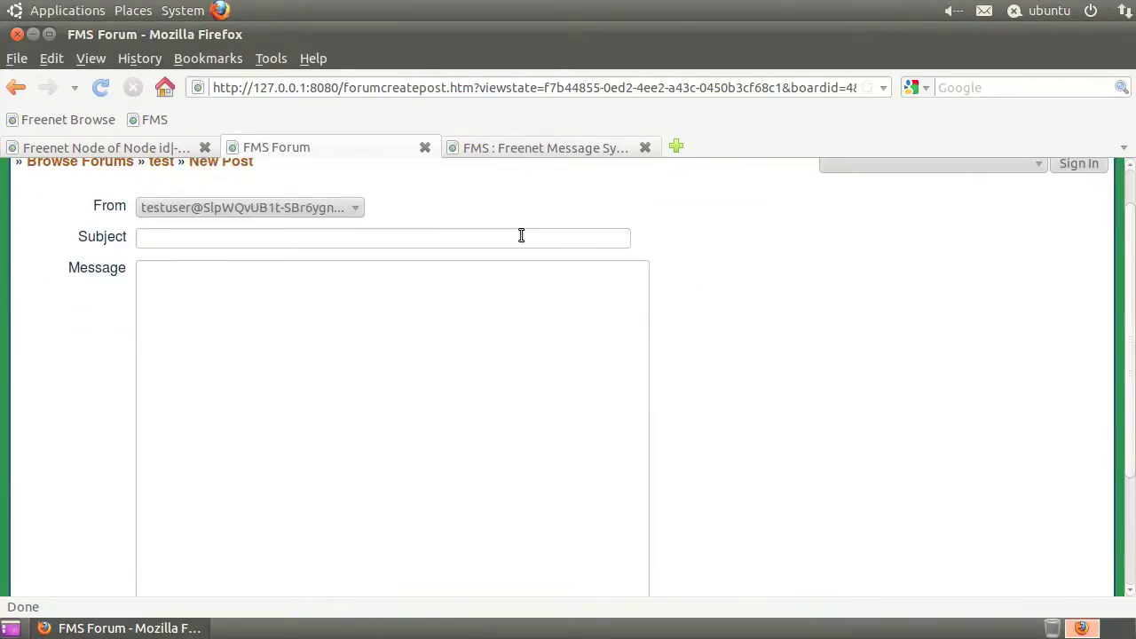
# Enter subject 'test' and body 'Can anyone see me?', then send the post
pyautogui.click(425, 234)
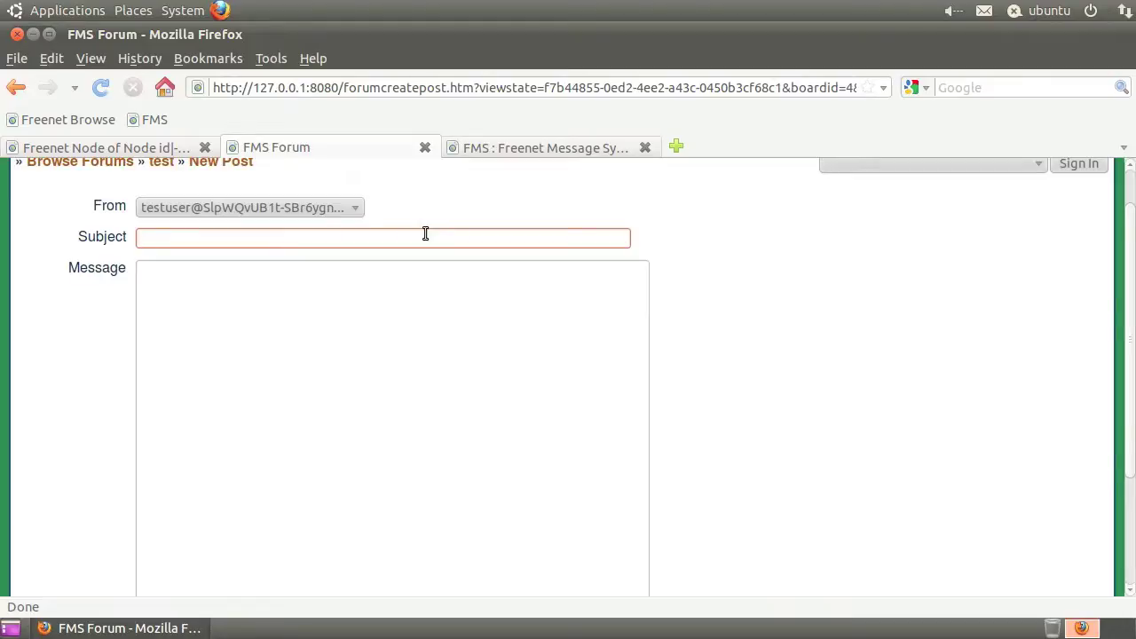
pyautogui.write('test')
pyautogui.click(418, 306)
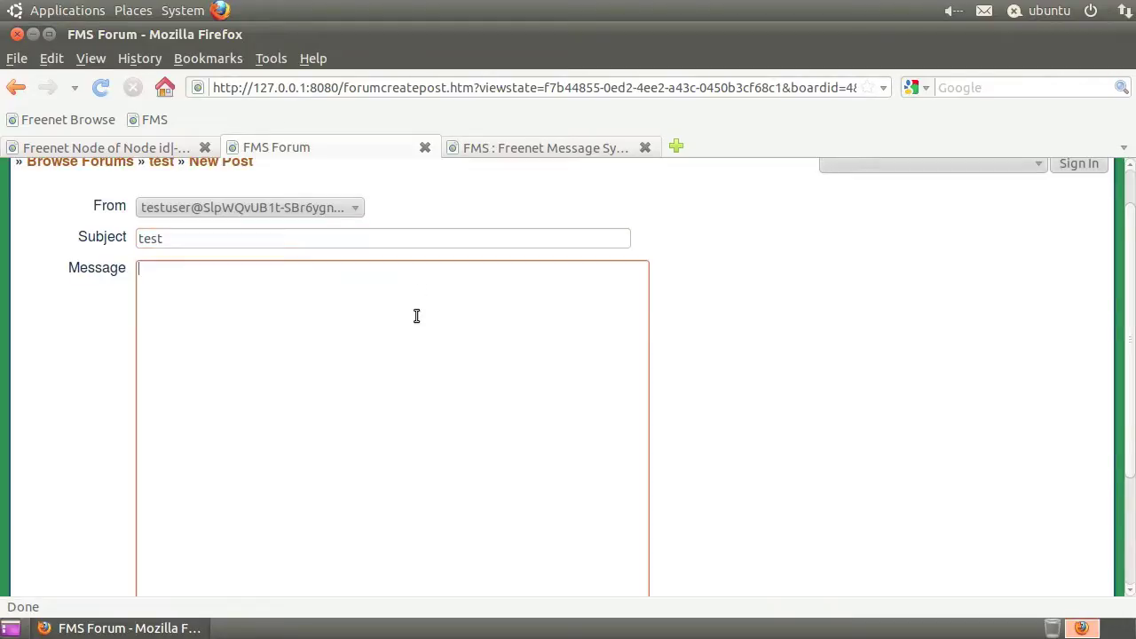
pyautogui.write('Can anyone see me?')
pyautogui.scroll(-5, 856, 374)
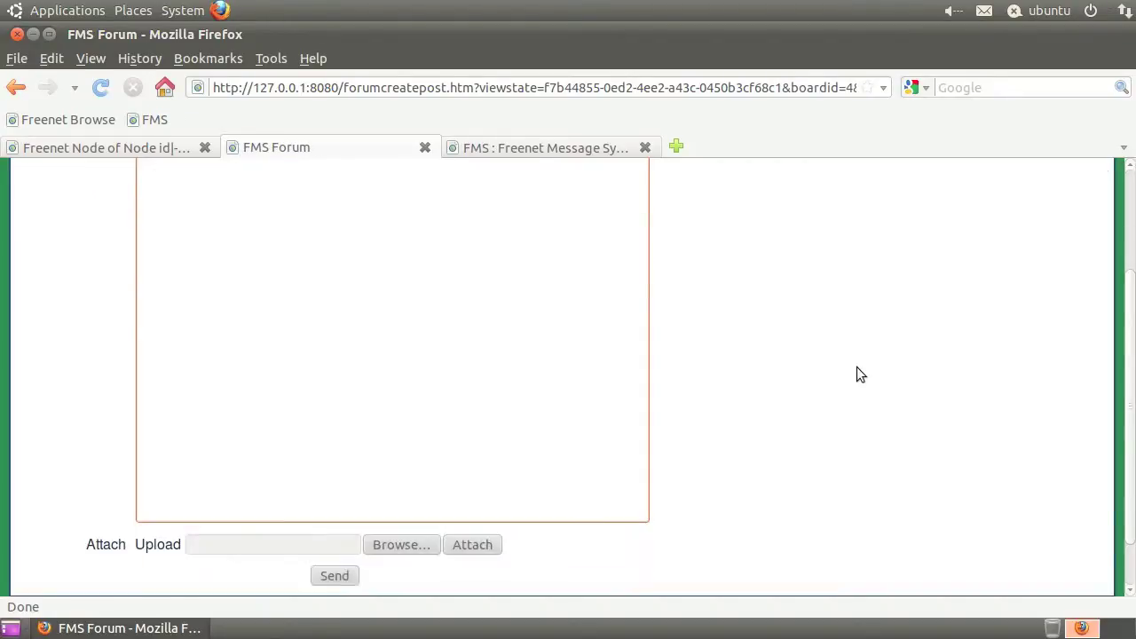
pyautogui.click(334, 576)
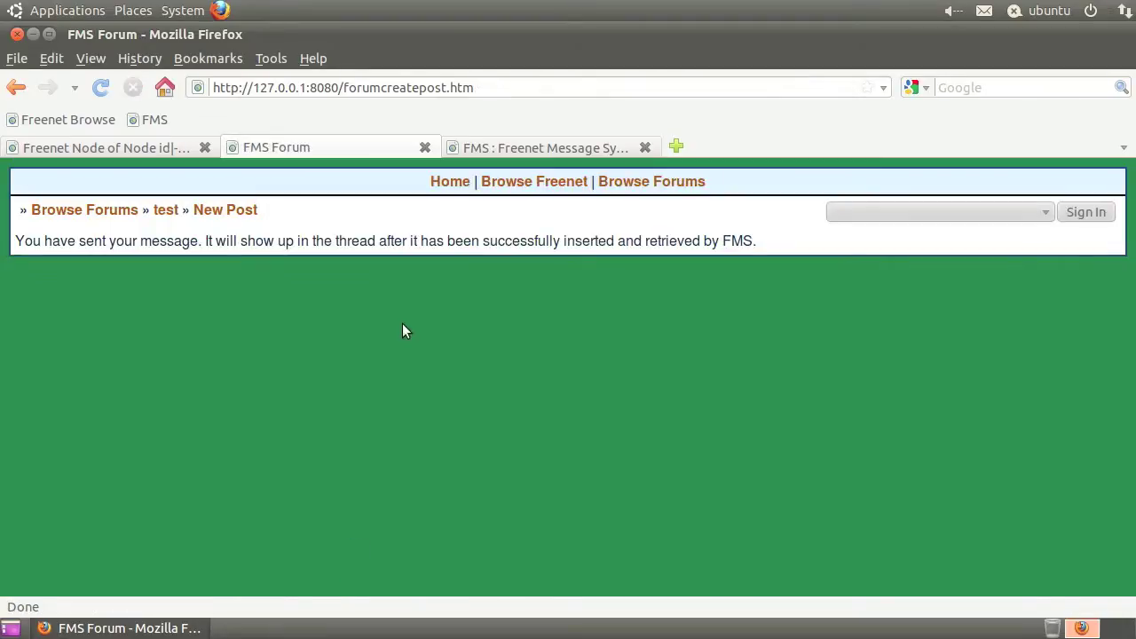
# From the FMS home page, view the test post waiting to be inserted
pyautogui.click(159, 208)
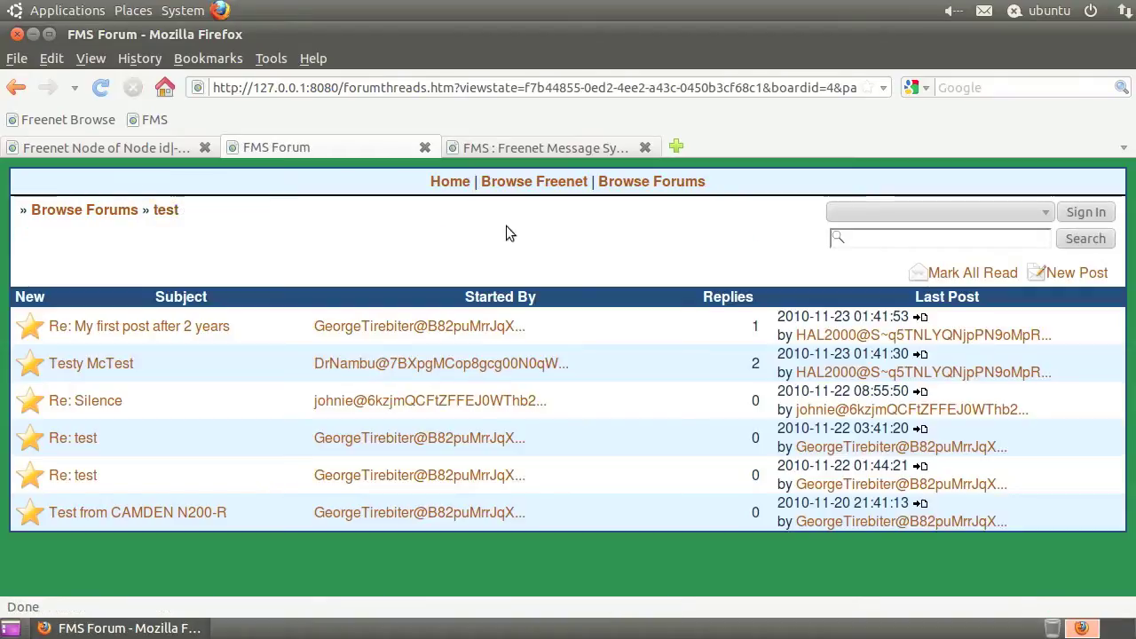
pyautogui.click(452, 183)
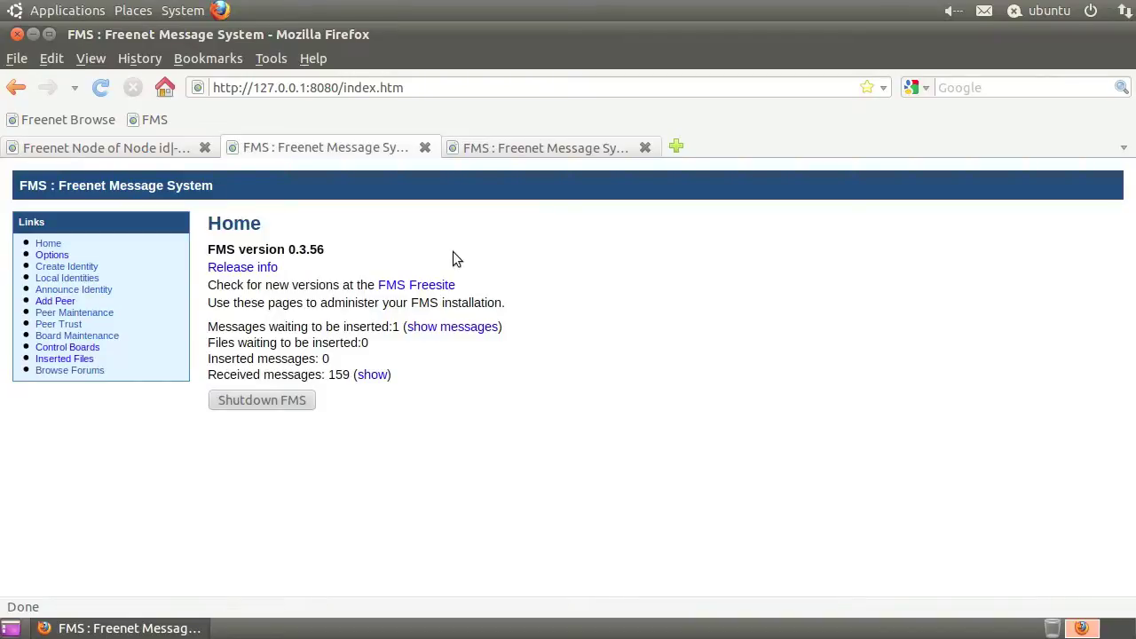
pyautogui.click(481, 327)
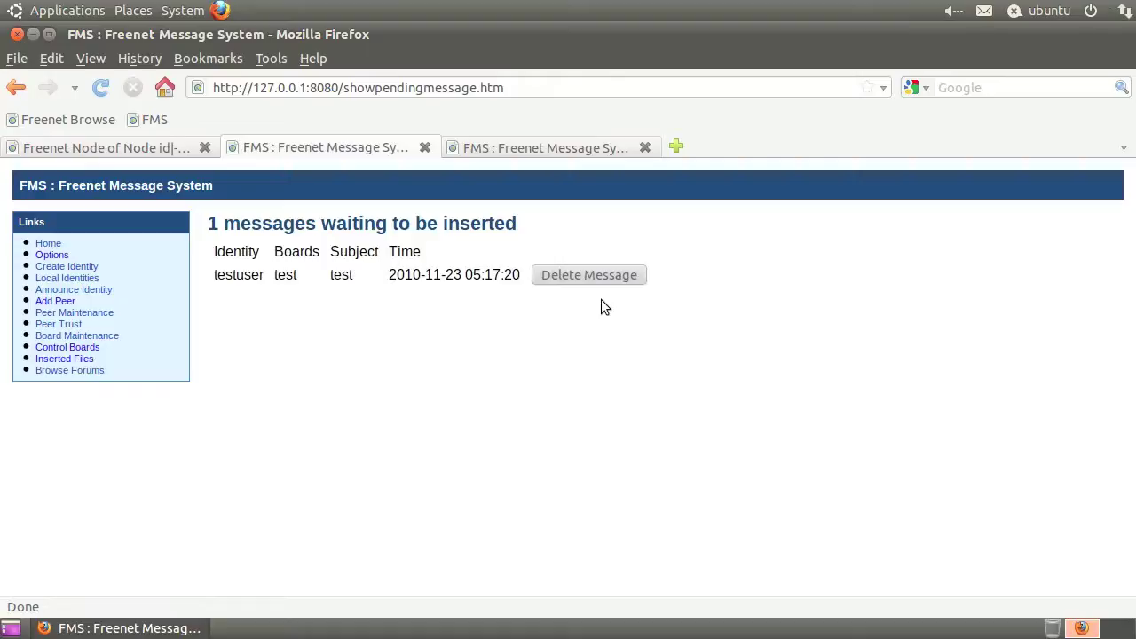
# Return home, close the extra FMS tab, and refresh the message counts
pyautogui.click(49, 243)
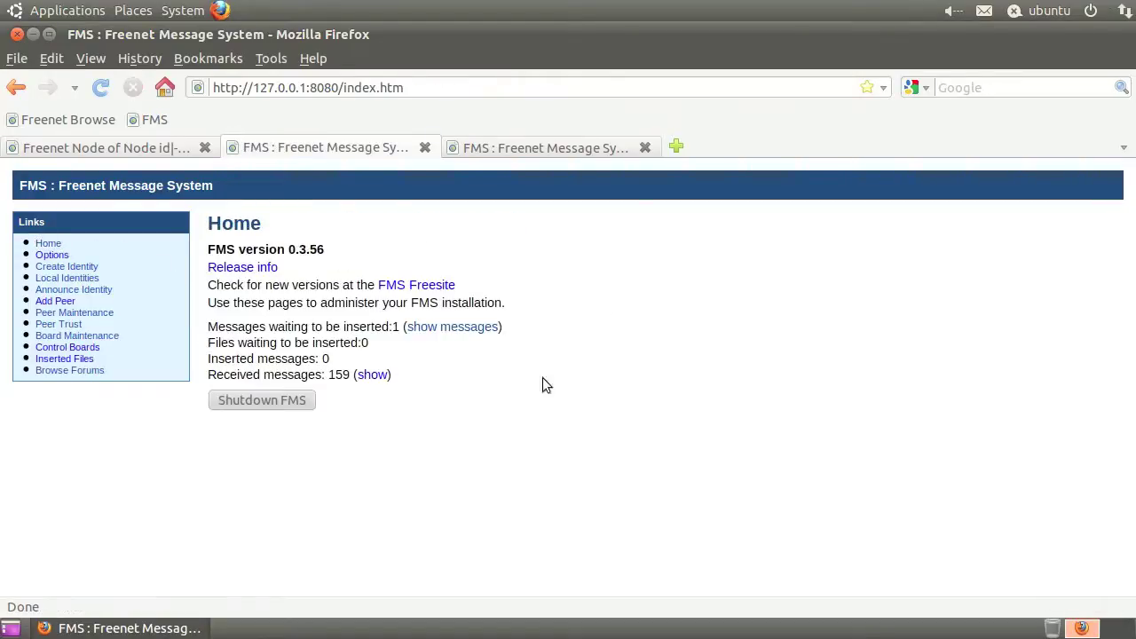
pyautogui.hotkey('ctrl', 'w')
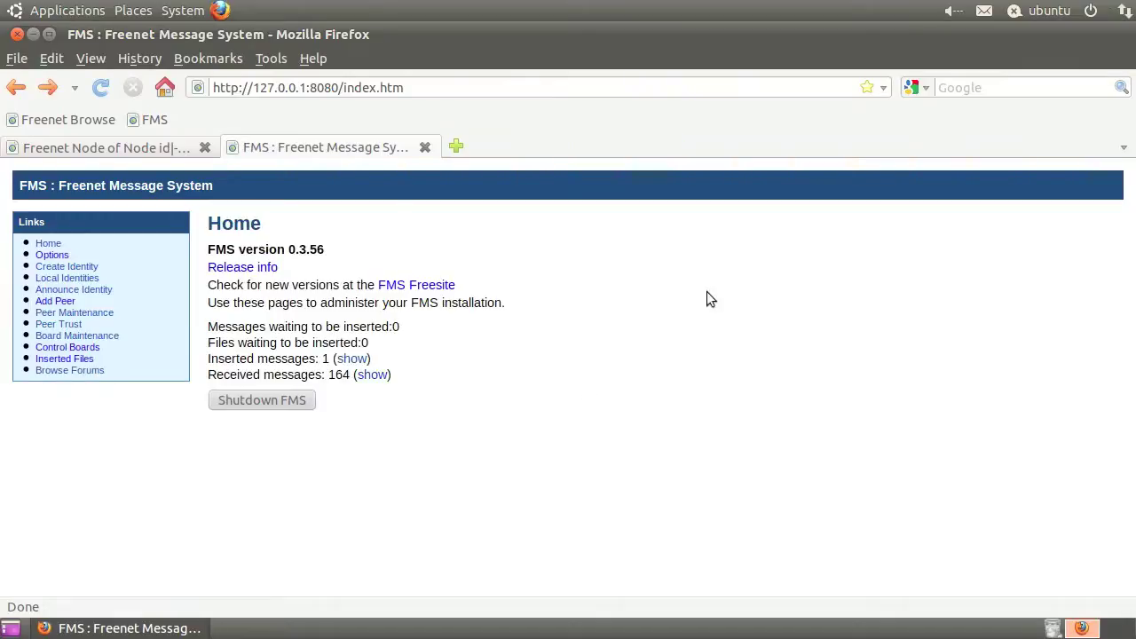
pyautogui.click(100, 89)
# View the inserted messages, then check the test thread's author and reply count on the test board
pyautogui.click(348, 360)
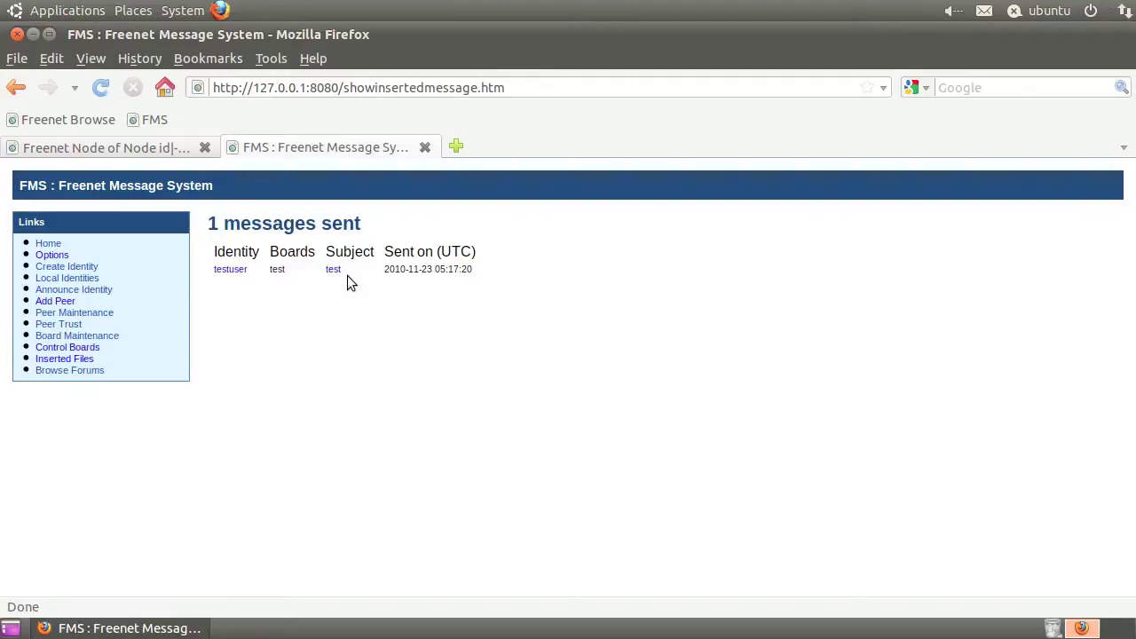
pyautogui.click(80, 372)
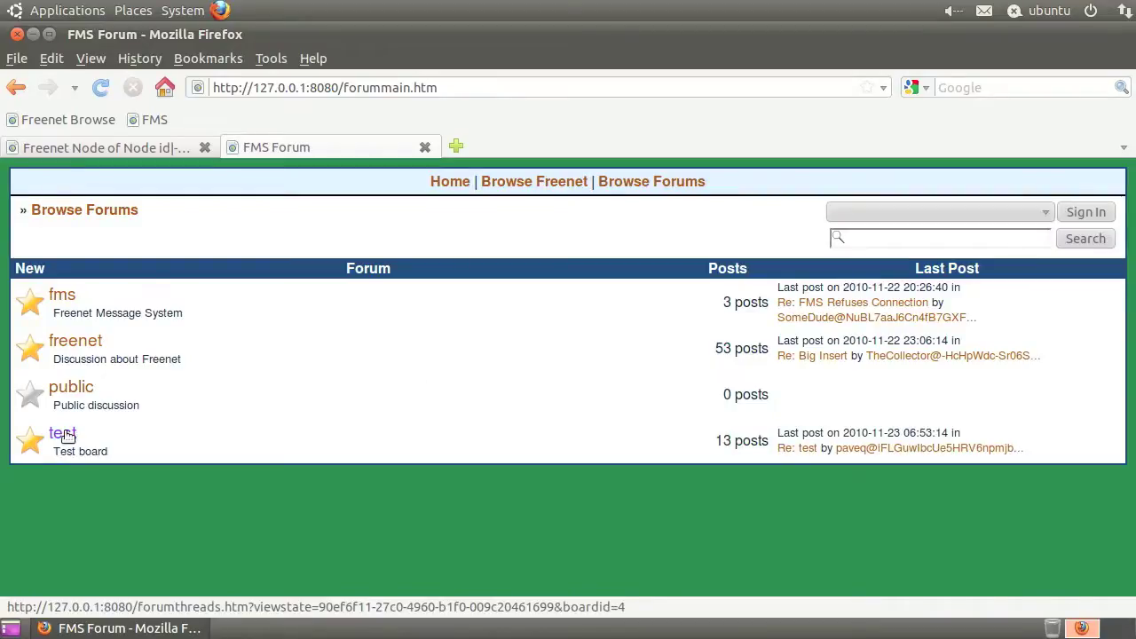
pyautogui.click(62, 433)
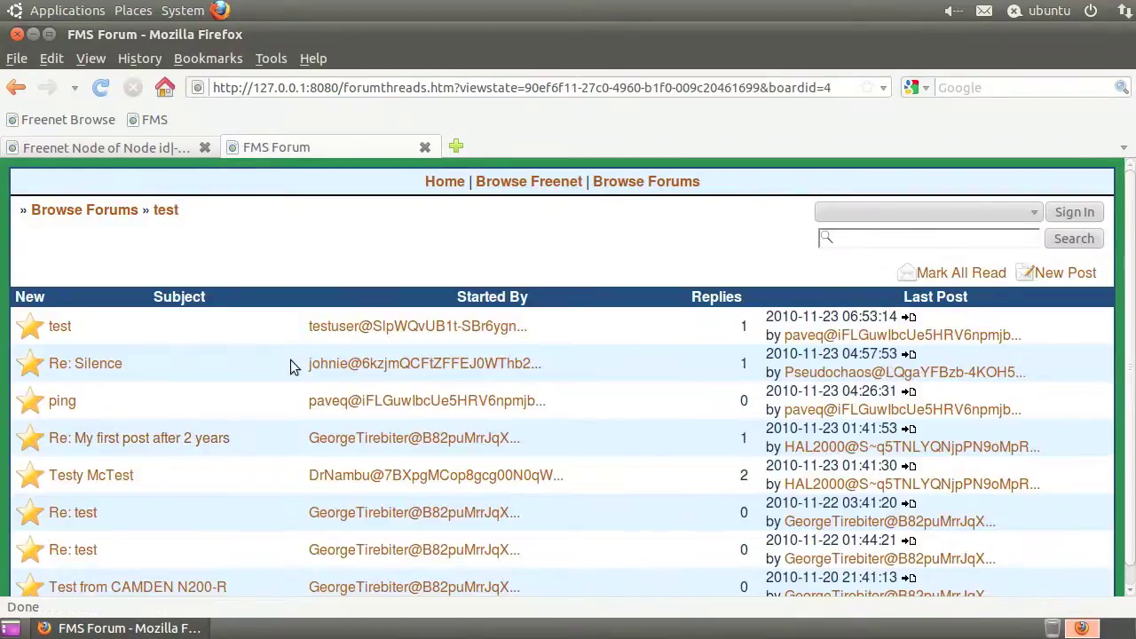
pyautogui.moveTo(295, 327); pyautogui.dragTo(554, 328)
pyautogui.click(557, 326)
pyautogui.moveTo(898, 318); pyautogui.dragTo(723, 328)
pyautogui.click(723, 328)
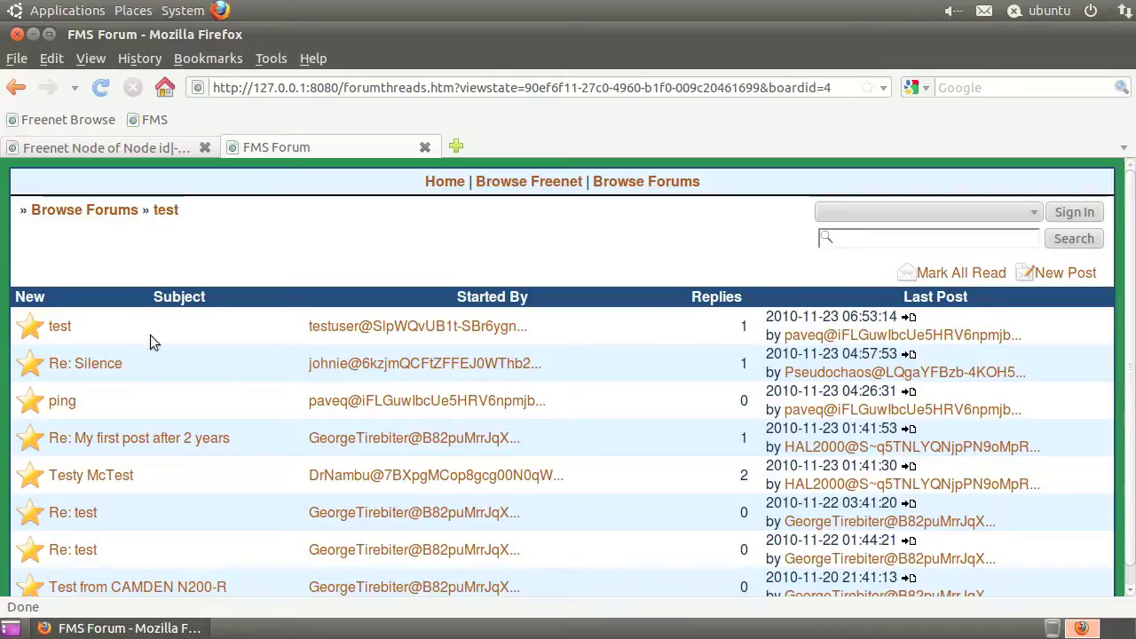
# Open the test thread and review the post 'Can anyone see me?' and its reply 'yep'
pyautogui.click(58, 325)
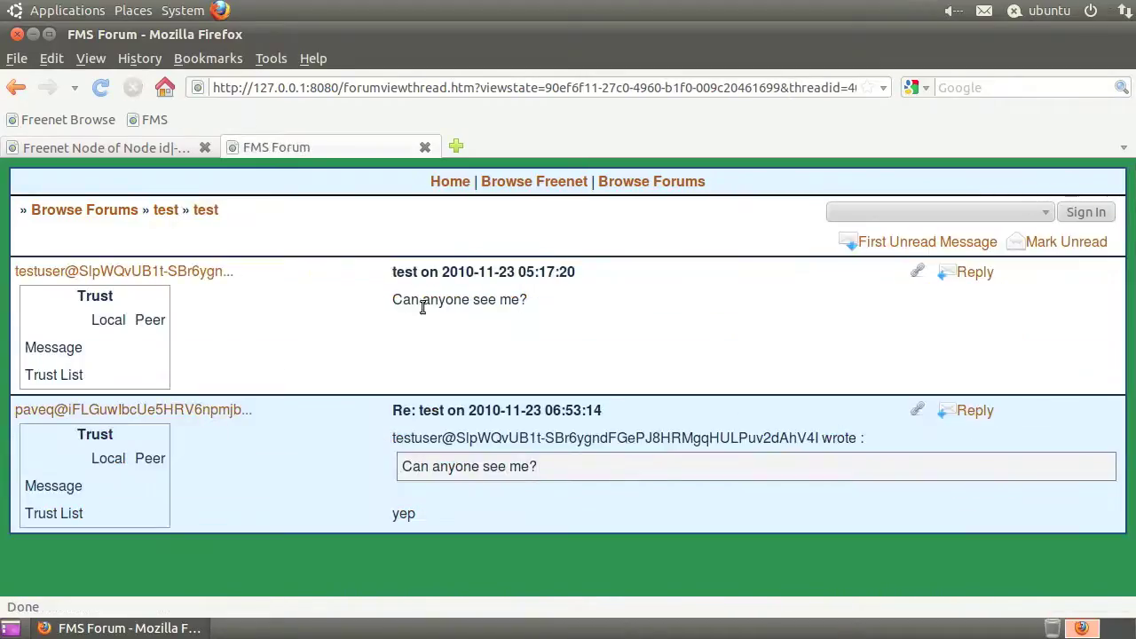
pyautogui.moveTo(393, 299); pyautogui.dragTo(553, 328)
pyautogui.click(553, 327)
pyautogui.moveTo(384, 523); pyautogui.dragTo(436, 523)
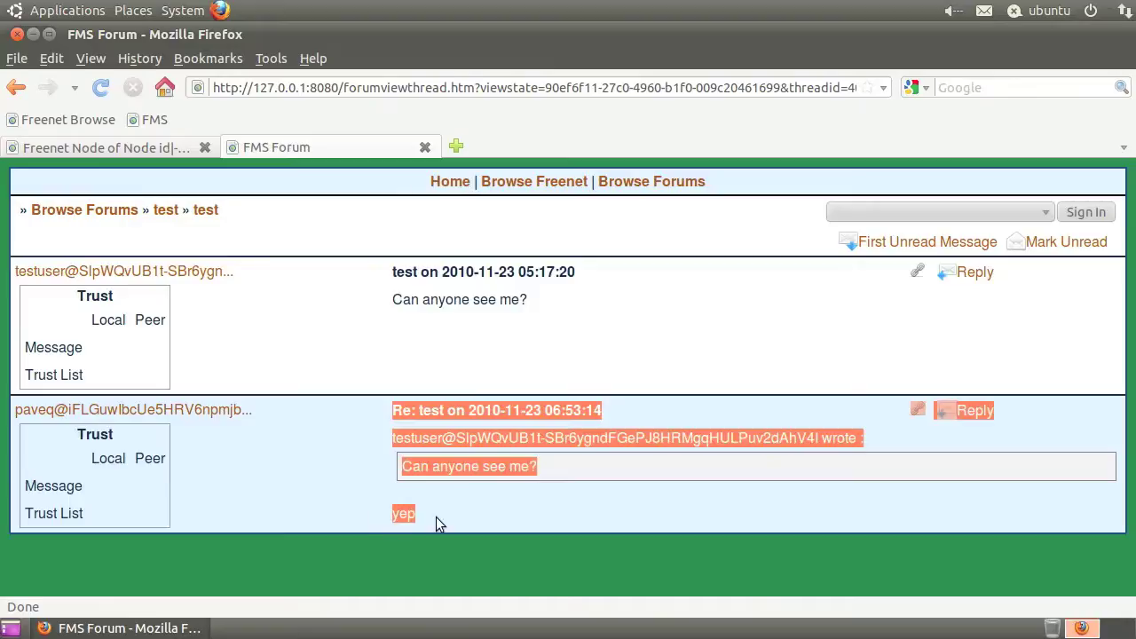
pyautogui.click(507, 411)
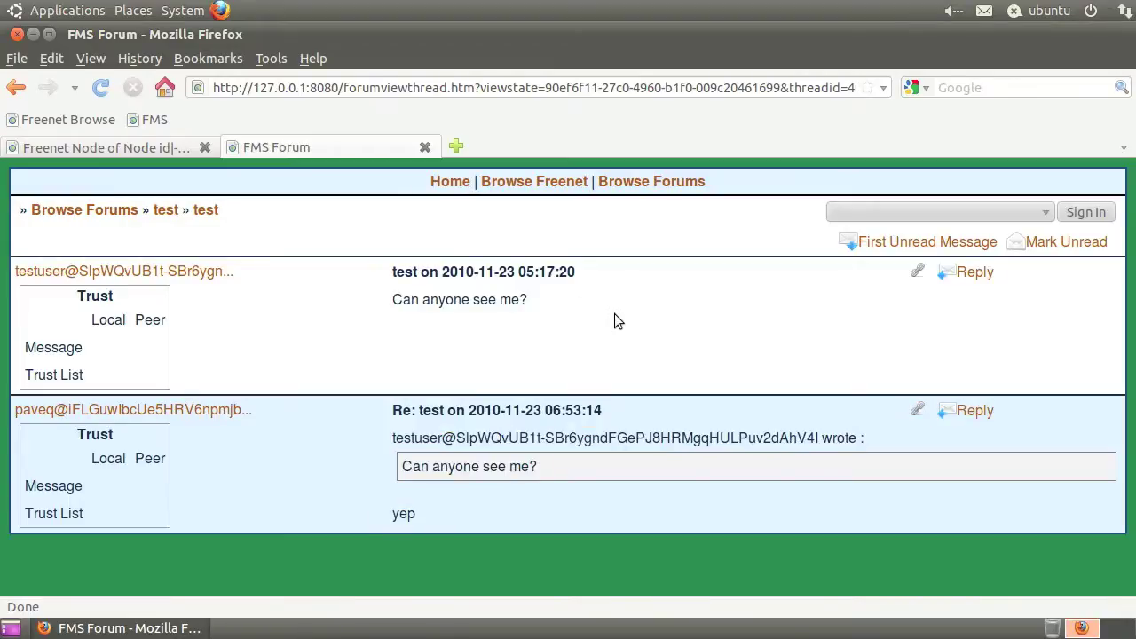
# Go to the FMS home page and open Peer Trust to see peer trust values
pyautogui.click(450, 183)
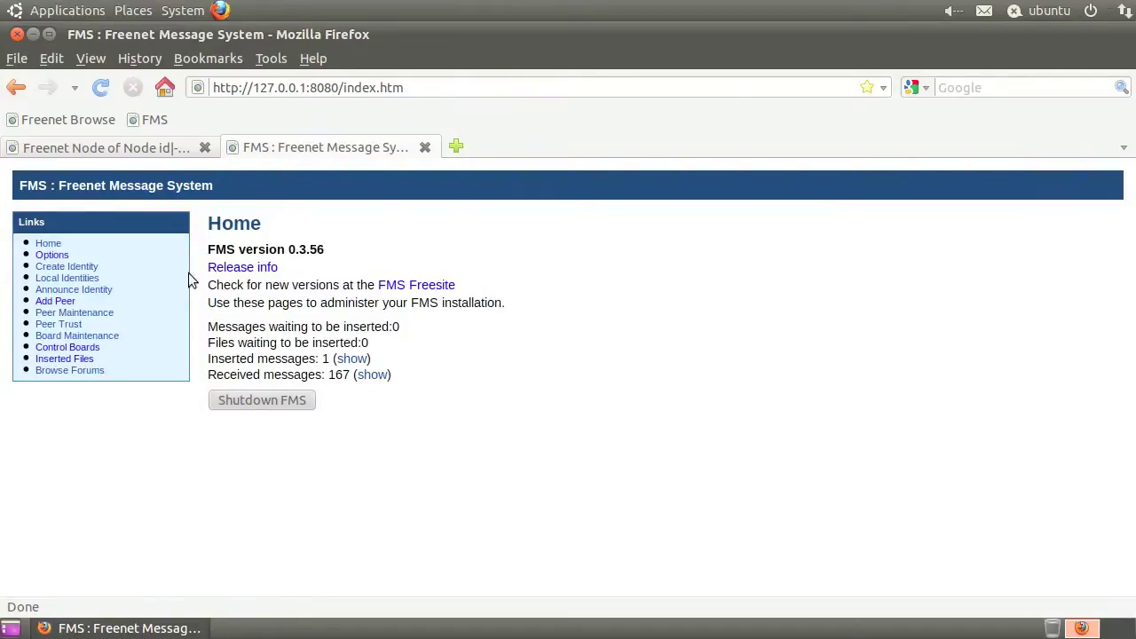
pyautogui.click(71, 325)
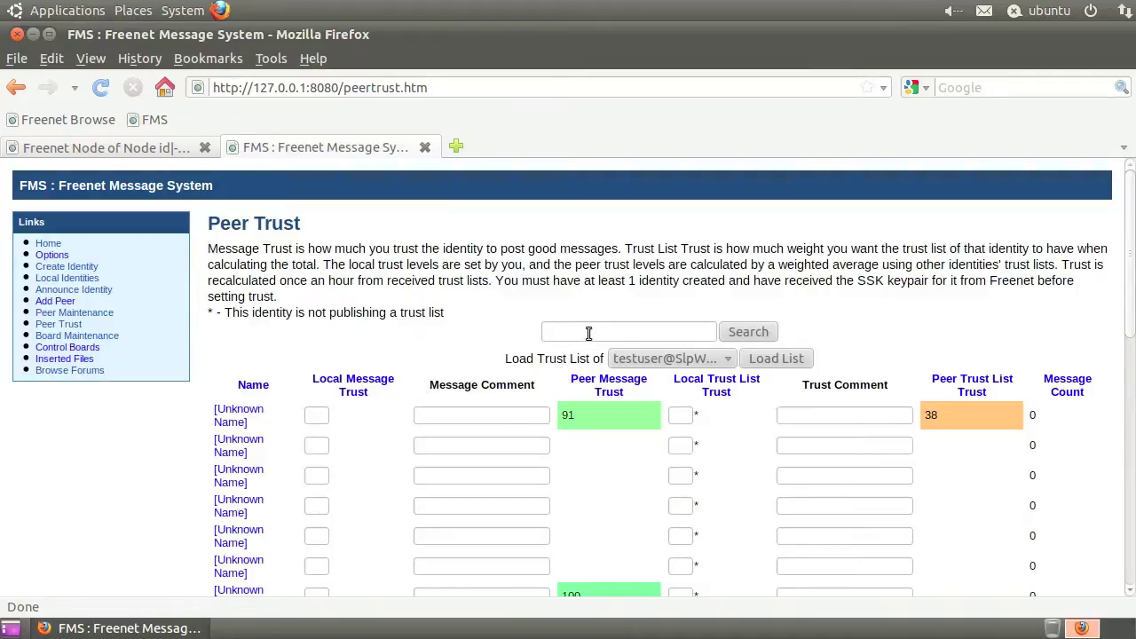
# Search peer trust for 'some' and note the peer message trust value 100
pyautogui.click(588, 331)
pyautogui.write('some')
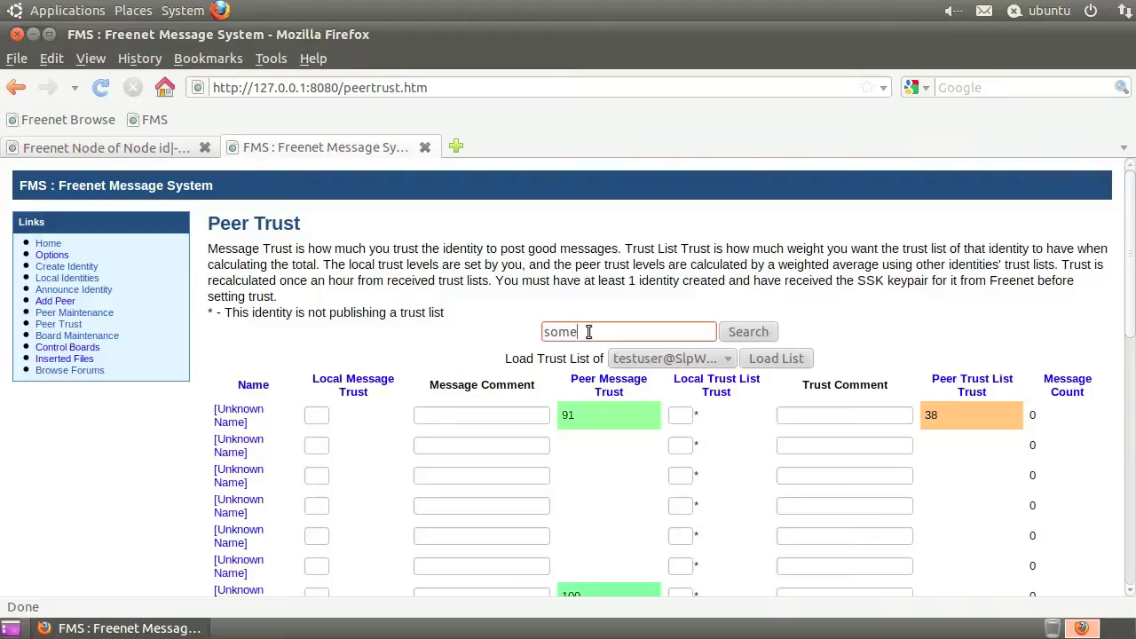
pyautogui.click(747, 332)
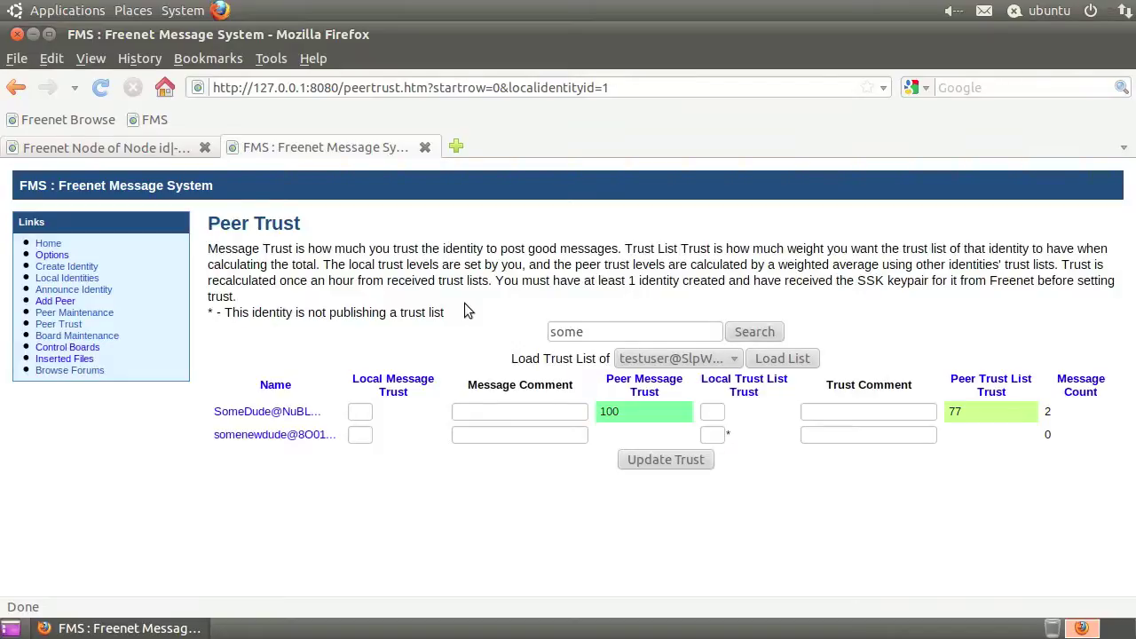
pyautogui.doubleClick(612, 413)
# Search for 'seek', note its trust value 91, and return to the FMS home page
pyautogui.doubleClick(593, 332)
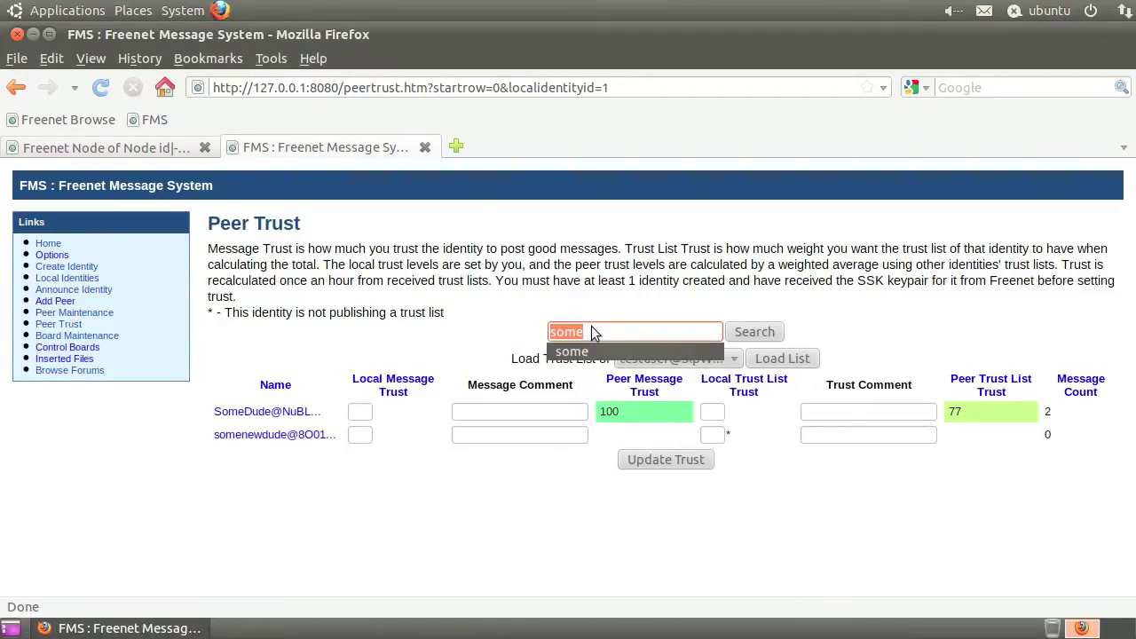
pyautogui.write('seek')
pyautogui.press('Return')
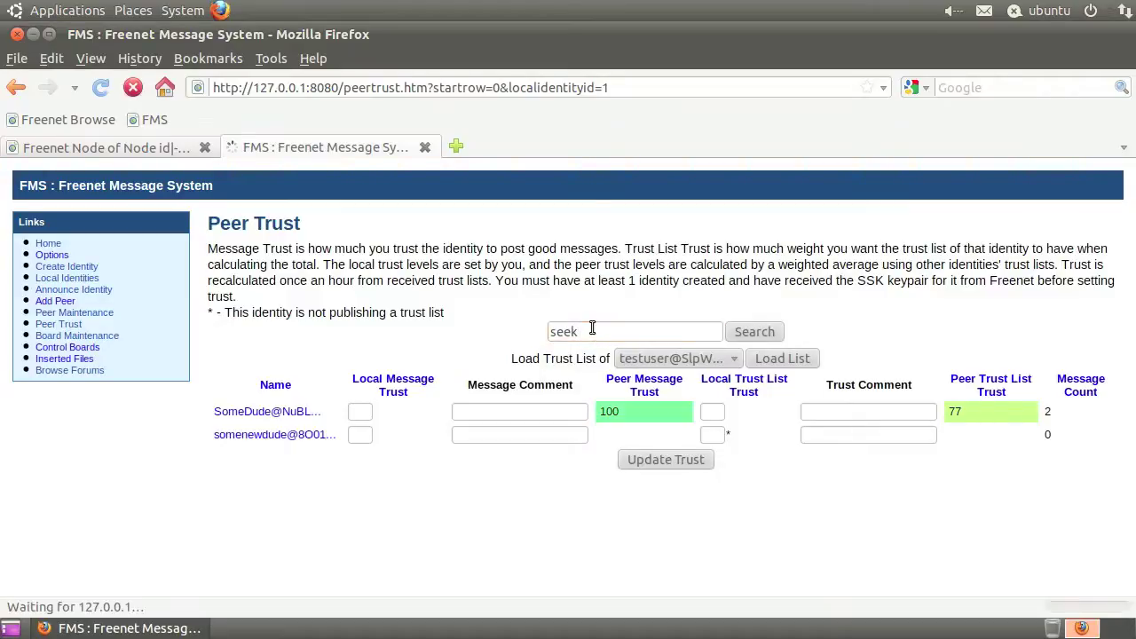
pyautogui.doubleClick(611, 415)
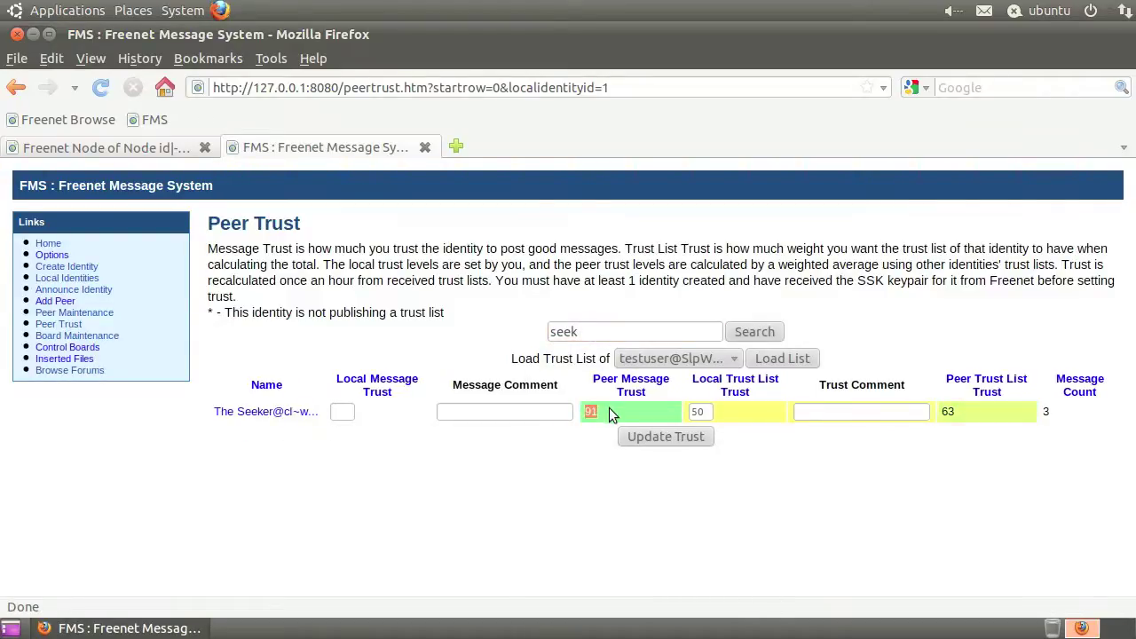
pyautogui.click(610, 414)
pyautogui.click(56, 244)
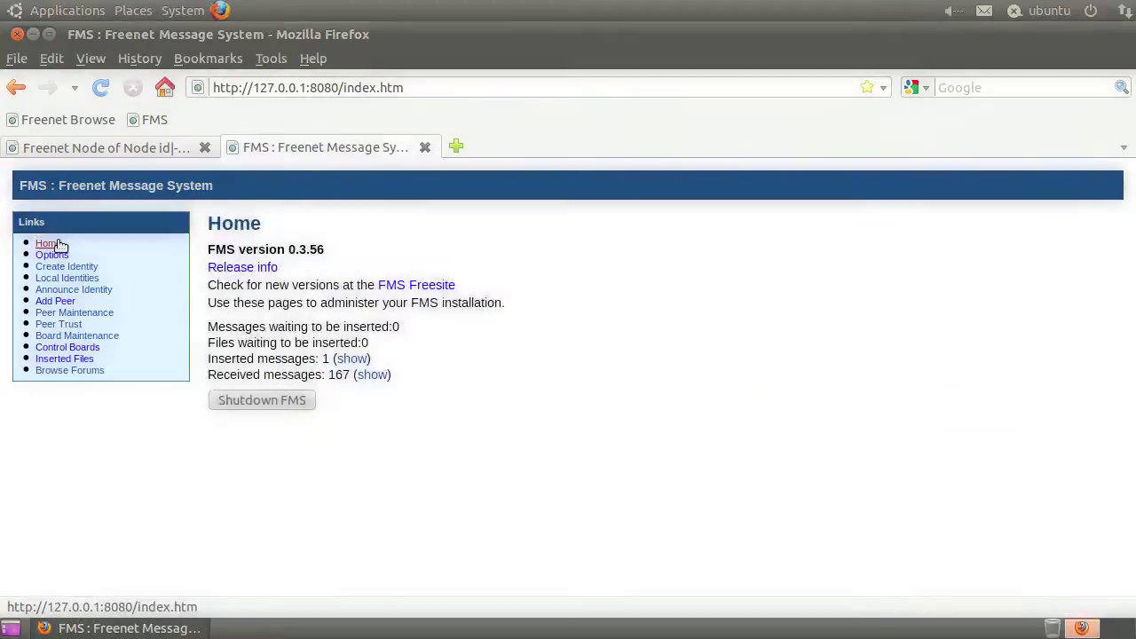